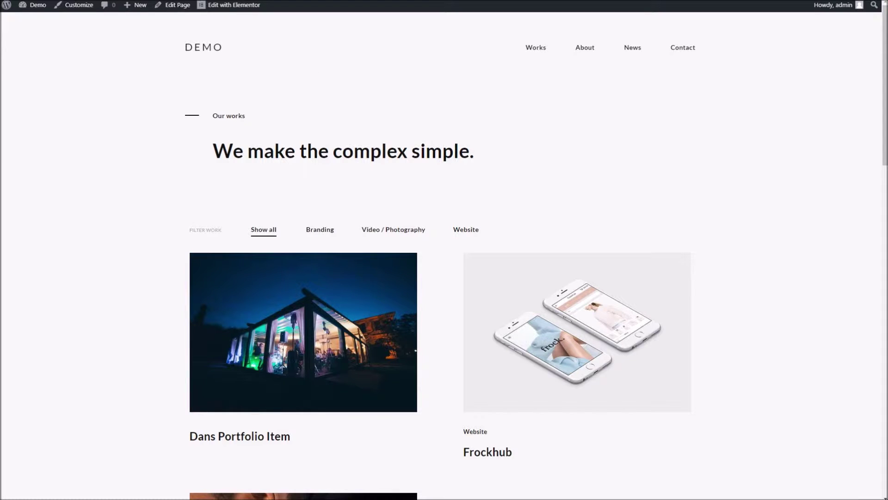
Step: Create a new page titled "Dans Funky Page"
mouse_move(134, 12)
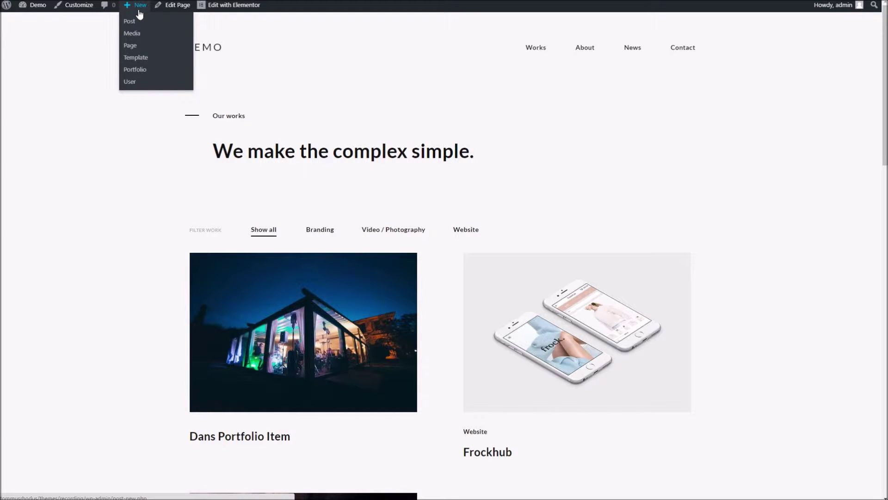
click(137, 44)
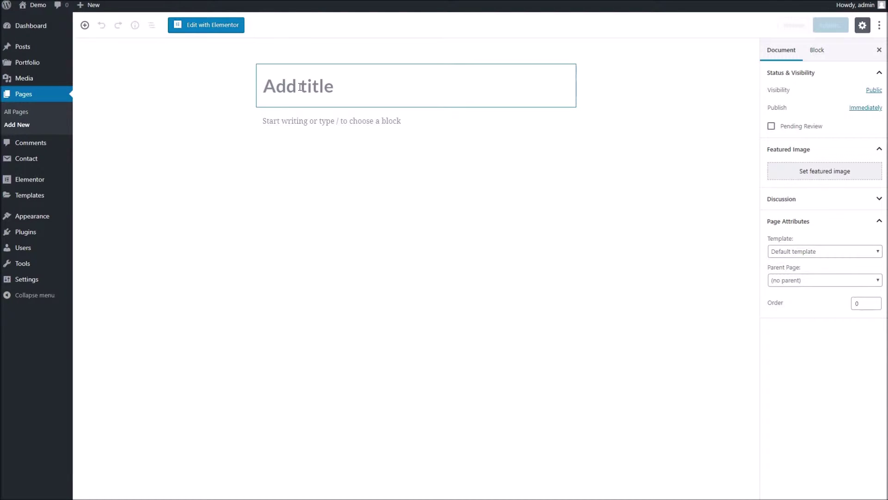
text(Dans Funk )
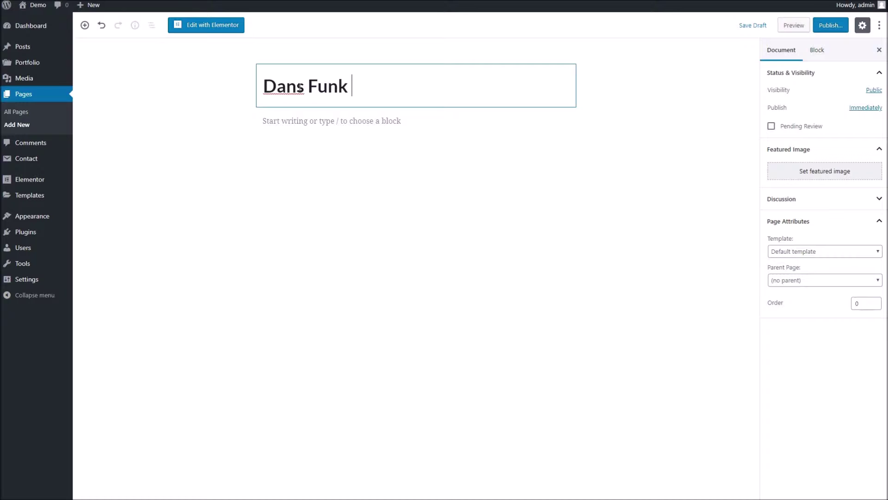
text(y Page)
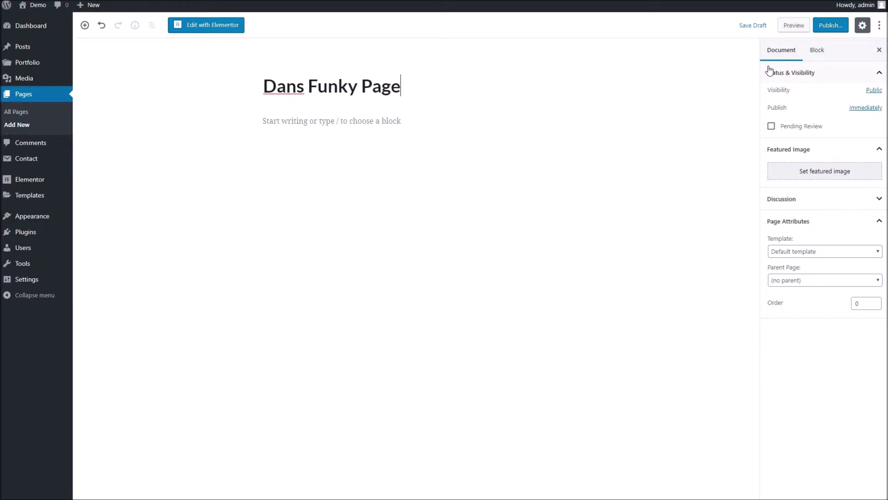
Step: Assign the Page Builder Template to the page and publish it
click(792, 251)
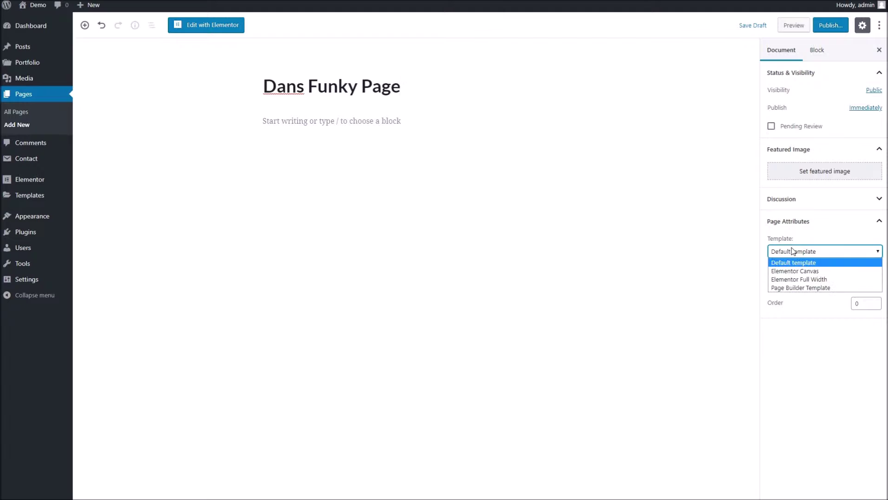
click(784, 289)
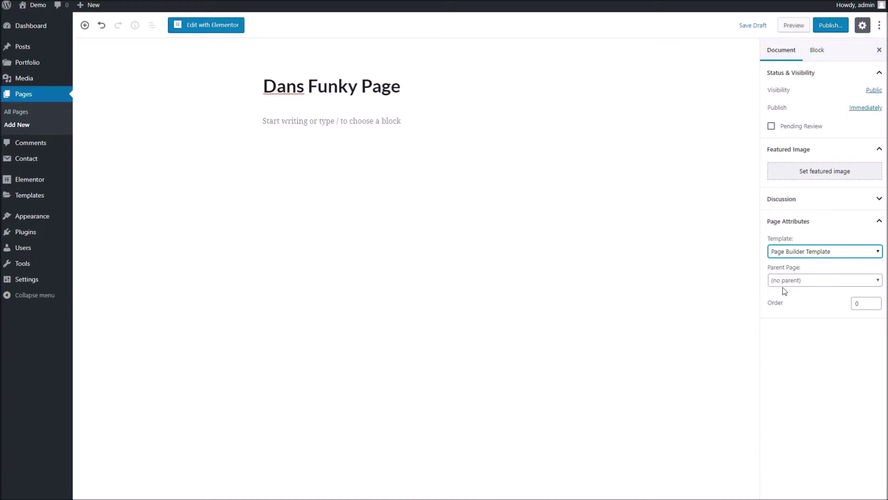
click(831, 26)
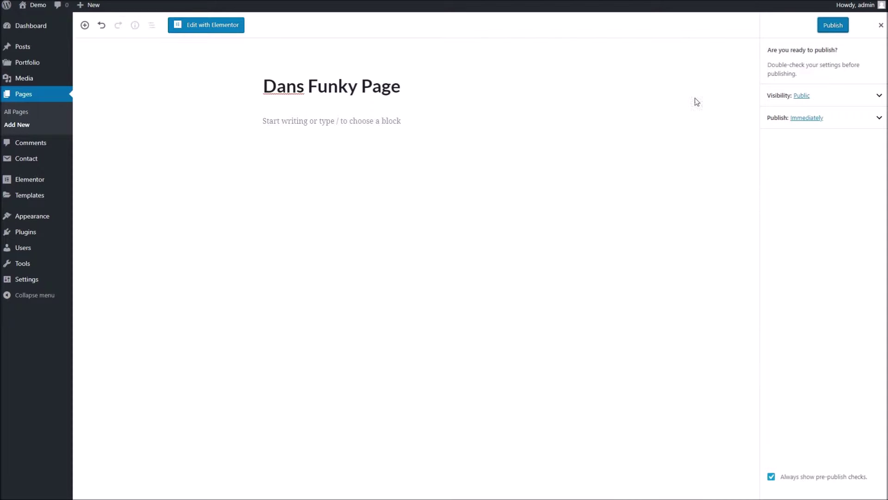
click(832, 31)
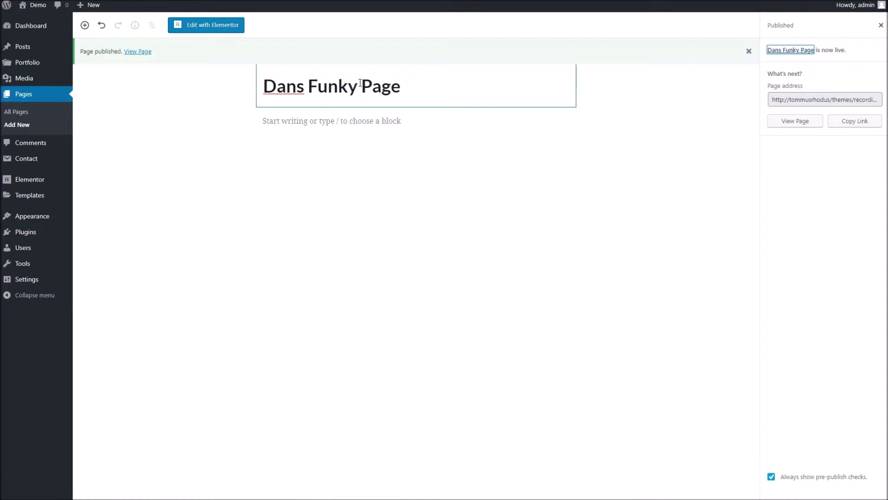
Step: Open the page for editing in Elementor and add a section with a single-column structure
click(205, 26)
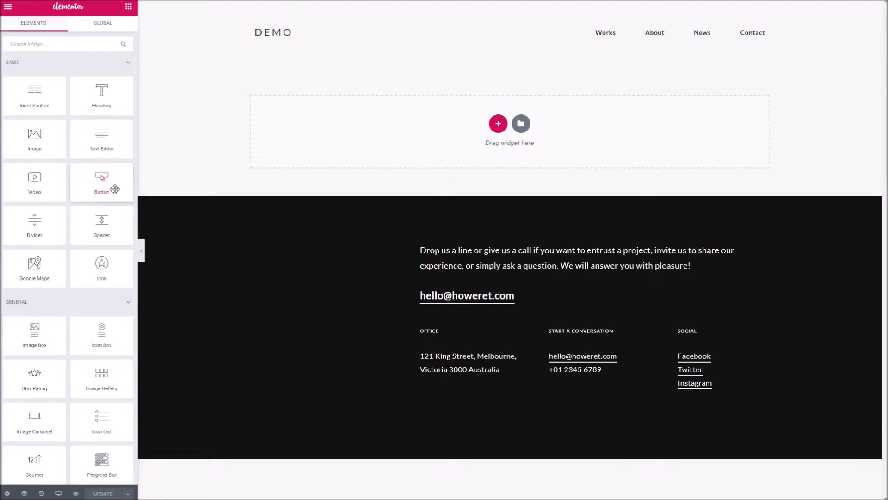
scroll(115, 192, down, 4)
scroll(115, 192, down, 3)
scroll(115, 191, up, 7)
click(498, 124)
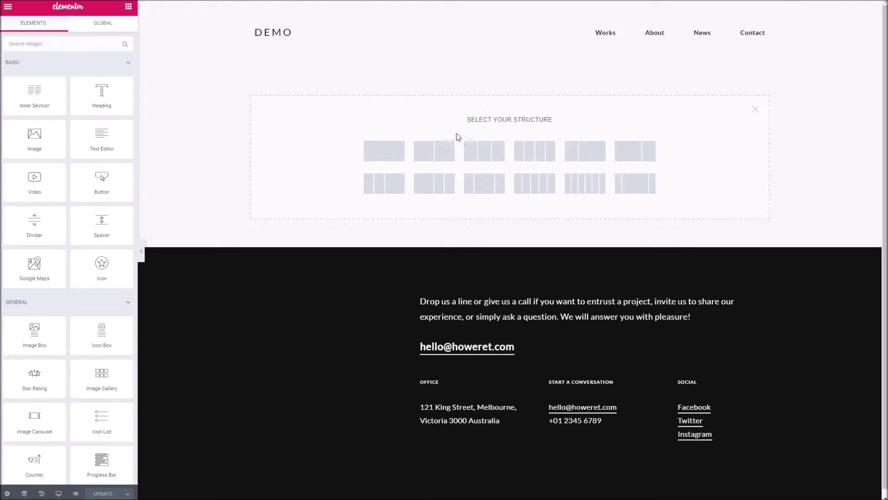
click(404, 145)
click(381, 78)
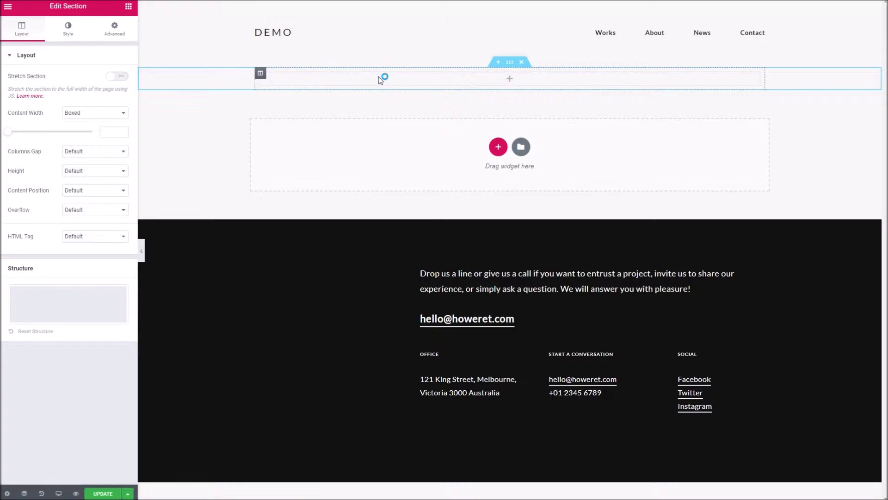
Step: Add two more columns to the section and narrow the middle one to about 5% width
right_click(261, 80)
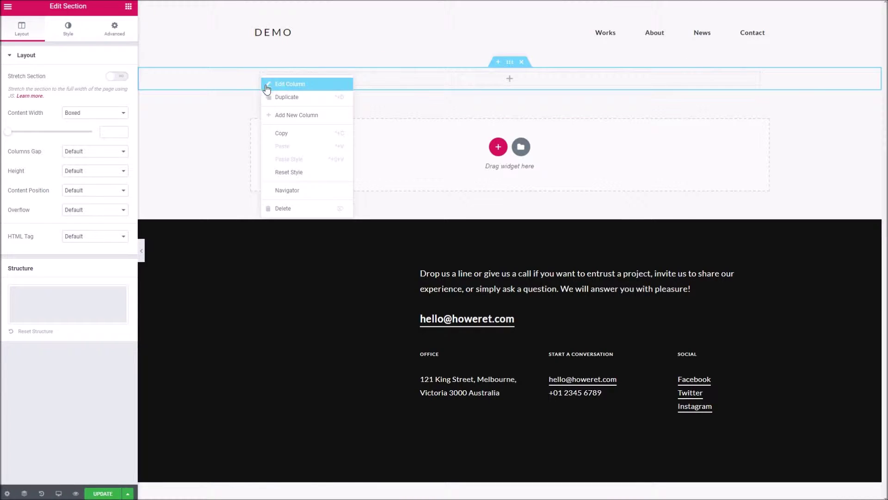
click(282, 115)
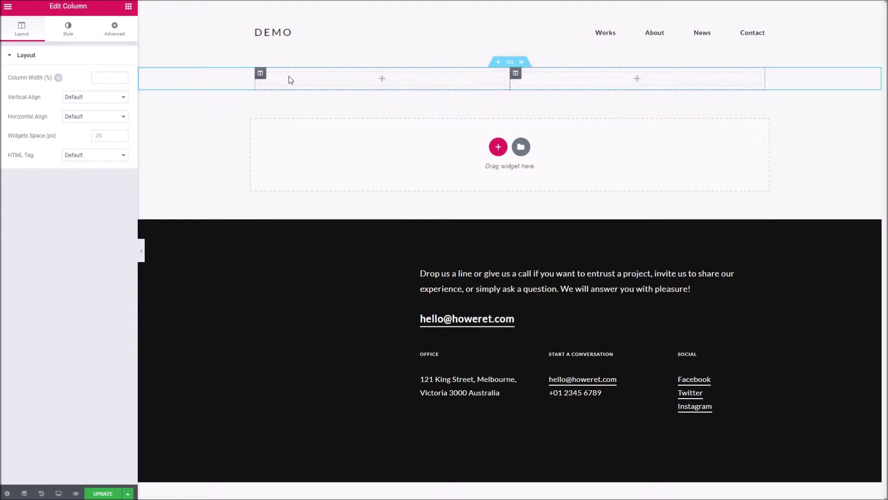
right_click(261, 77)
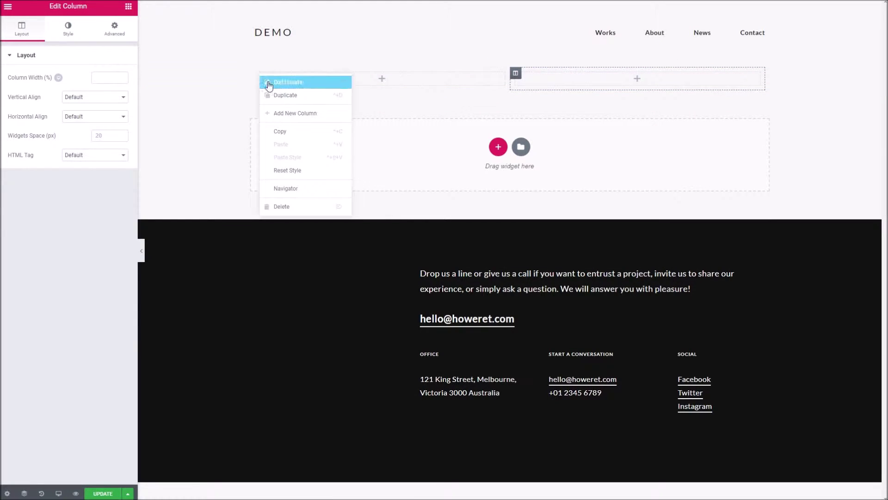
click(289, 114)
drag(426, 80, 504, 80)
drag(594, 83, 531, 85)
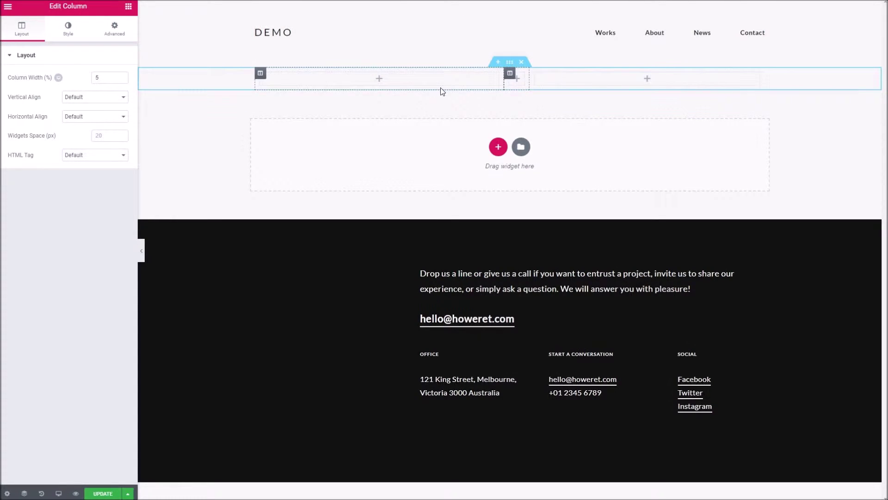
Step: Add a Text Editor widget to the first column with the text "Hey, look at my wonderful page!"
click(378, 78)
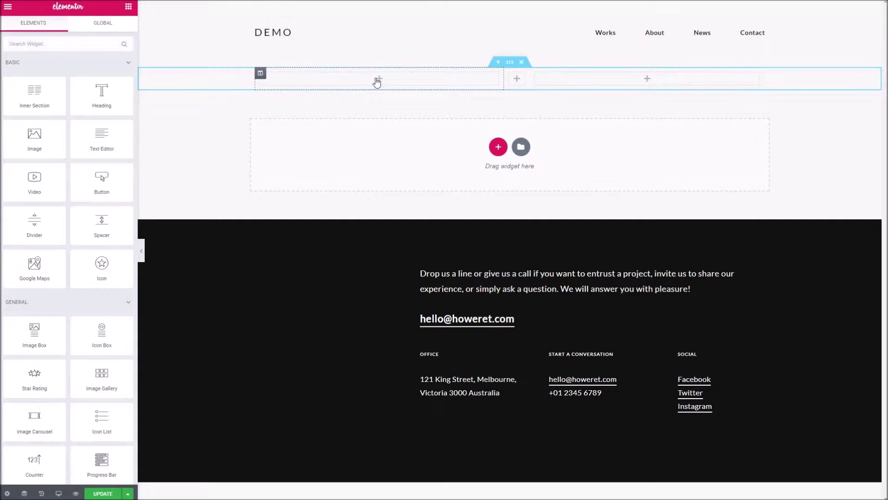
drag(104, 136, 333, 77)
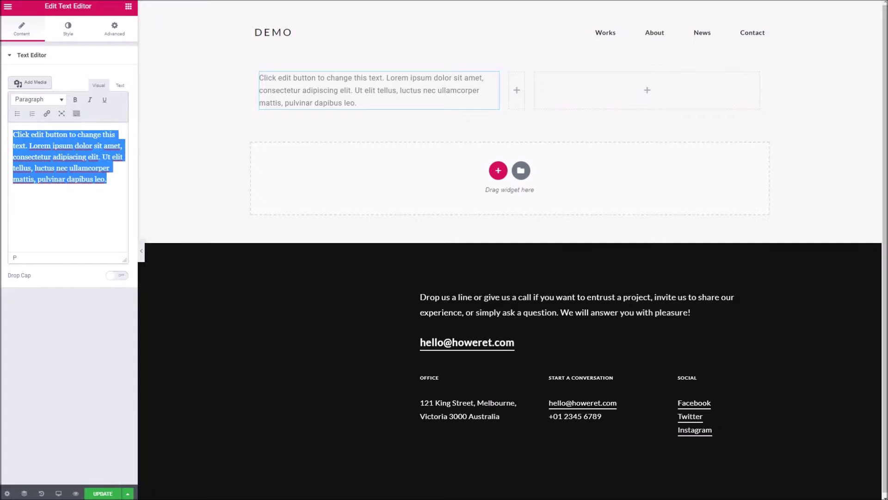
text(Hey,)
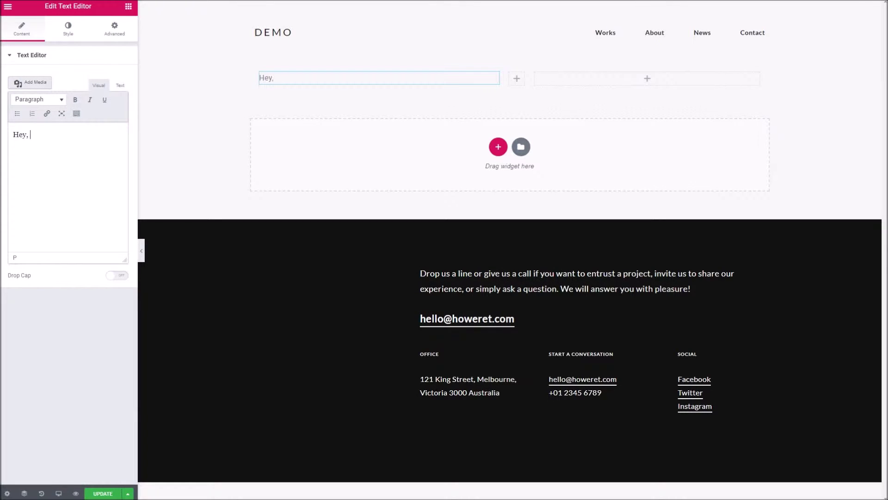
text( look at my wonderful page!)
Step: Format the first column's text as Heading 1 and set its text color to black (#000000)
key(ctrl+a)
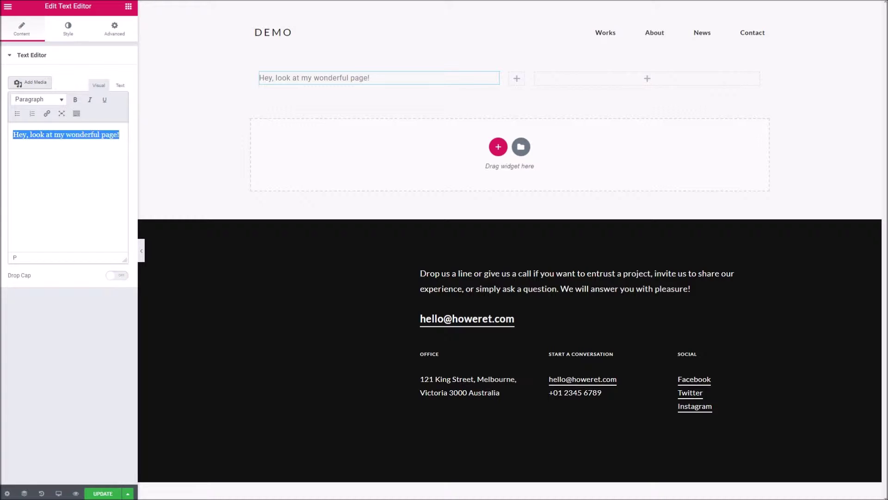
click(60, 100)
click(54, 132)
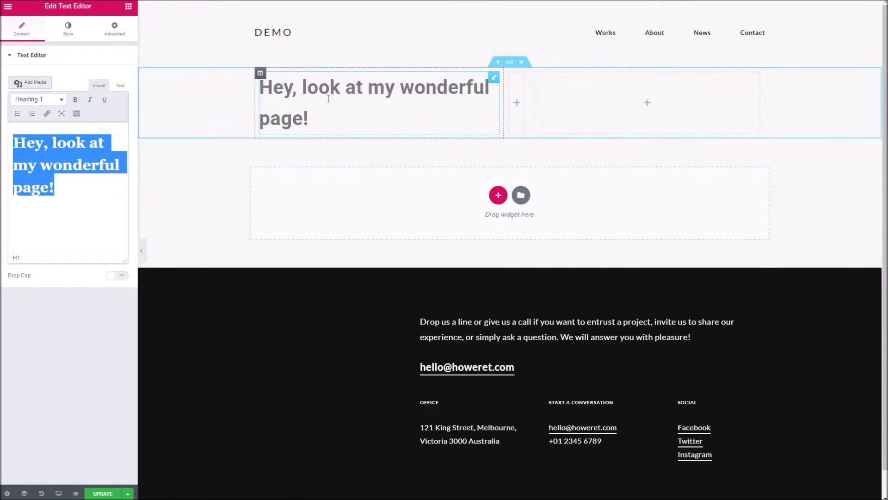
click(65, 38)
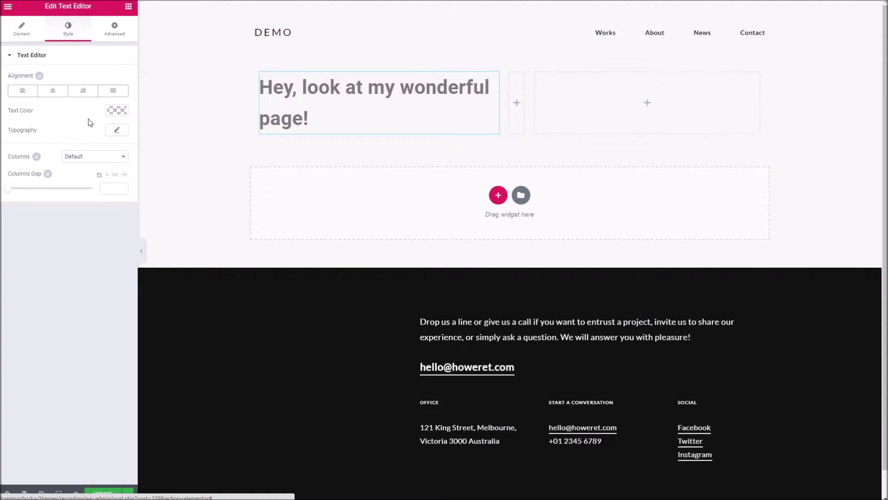
click(119, 116)
click(108, 126)
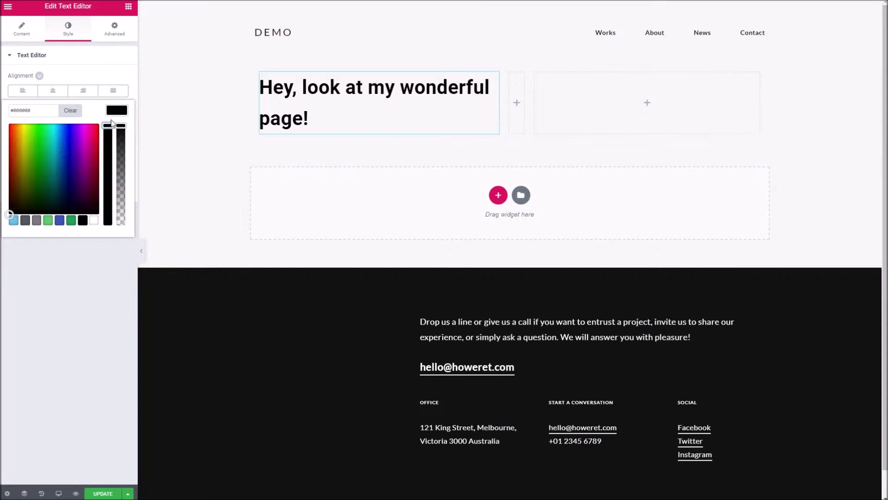
Step: Add a Text Editor widget to the third column and format its placeholder text as Heading 3
click(565, 93)
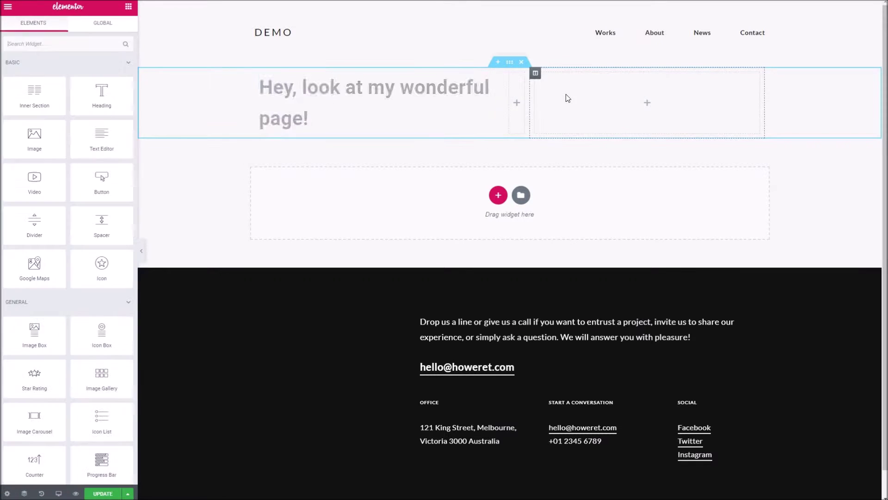
drag(102, 139, 562, 103)
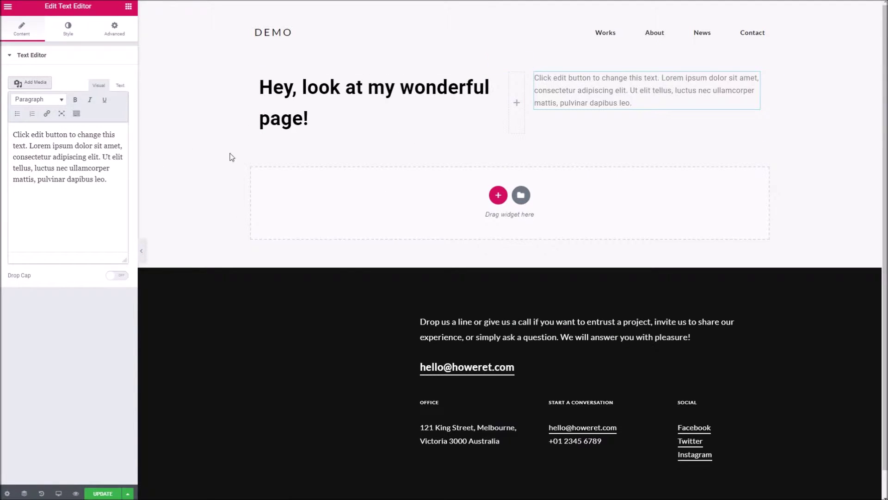
drag(108, 179, 103, 156)
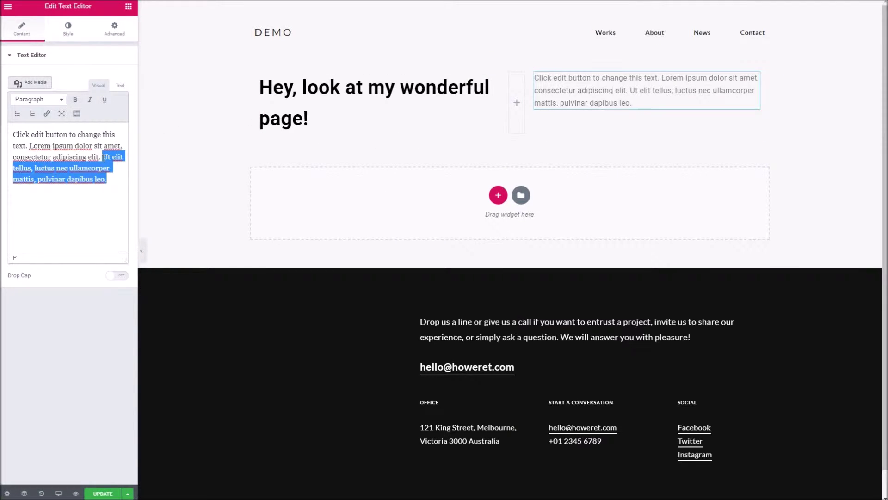
triple_click(102, 157)
click(39, 99)
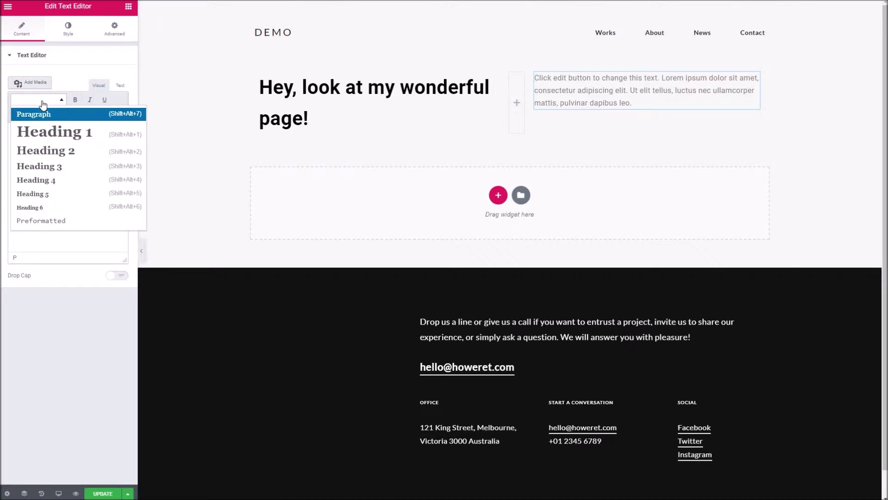
click(51, 167)
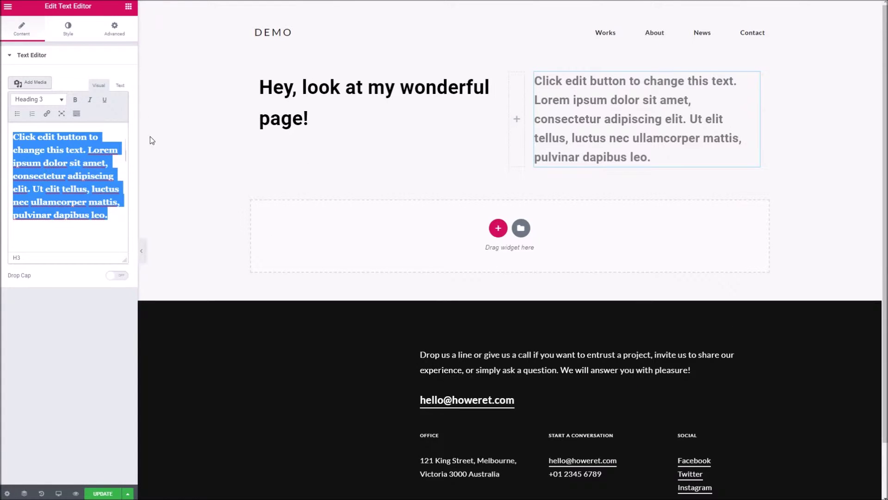
click(73, 37)
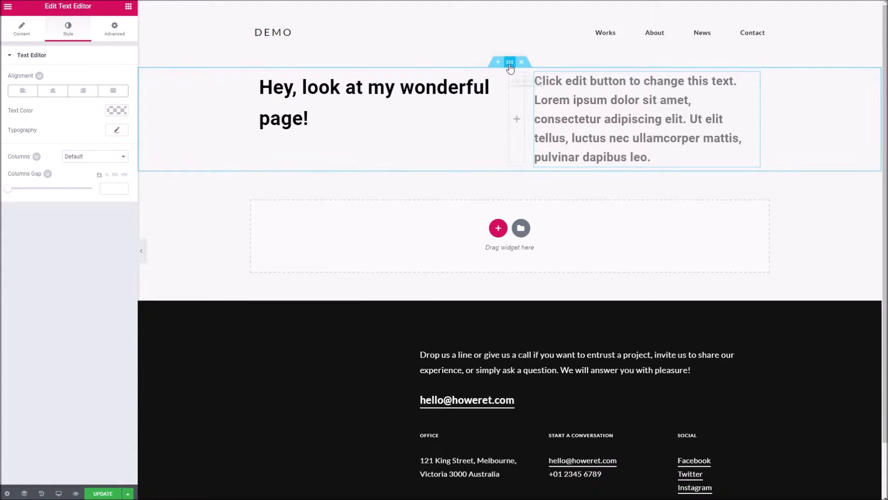
Step: Give the section a classic background in dark teal, #1D5068
click(510, 64)
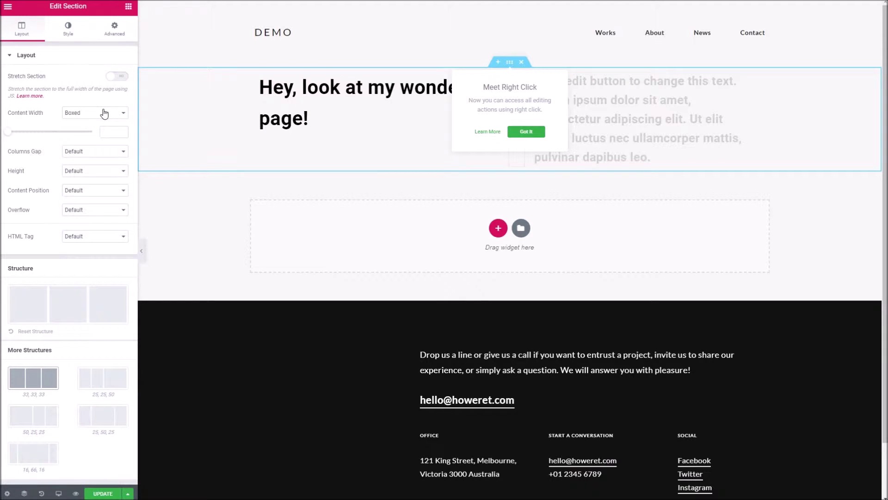
click(79, 37)
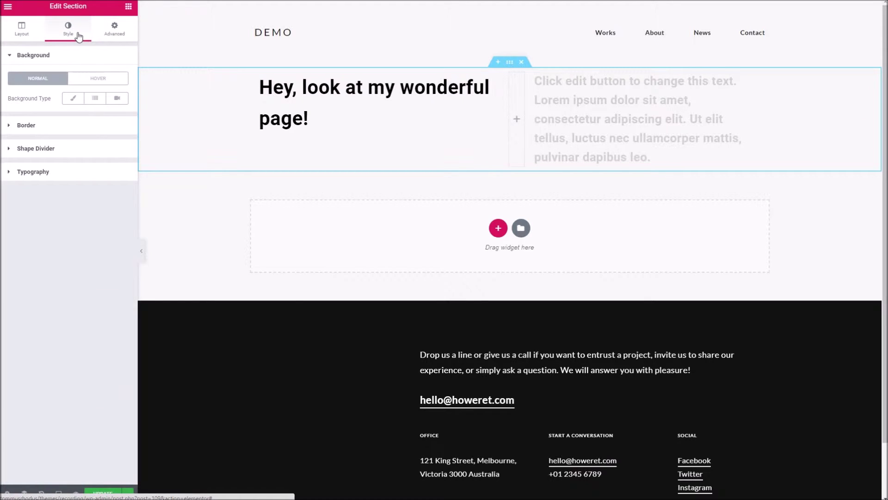
click(72, 102)
click(112, 117)
drag(106, 147, 58, 186)
click(70, 118)
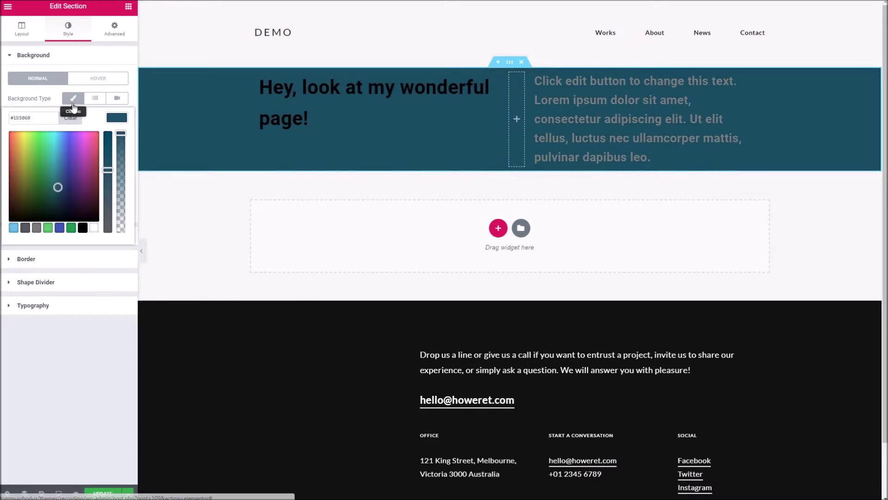
Step: Try a gradient background on the section and return to the classic background type
click(73, 98)
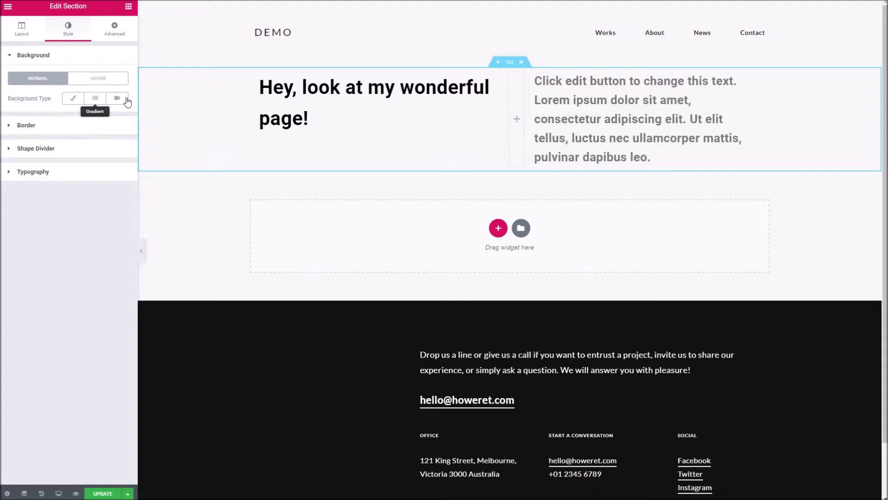
click(95, 103)
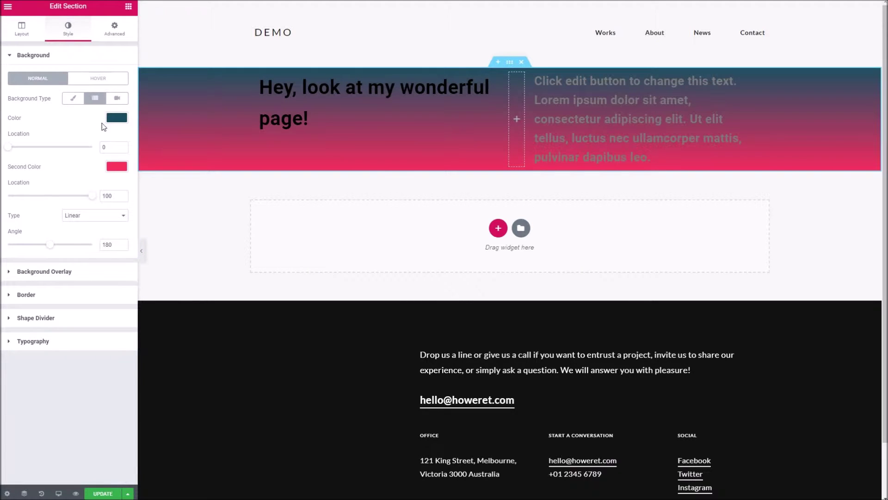
click(76, 101)
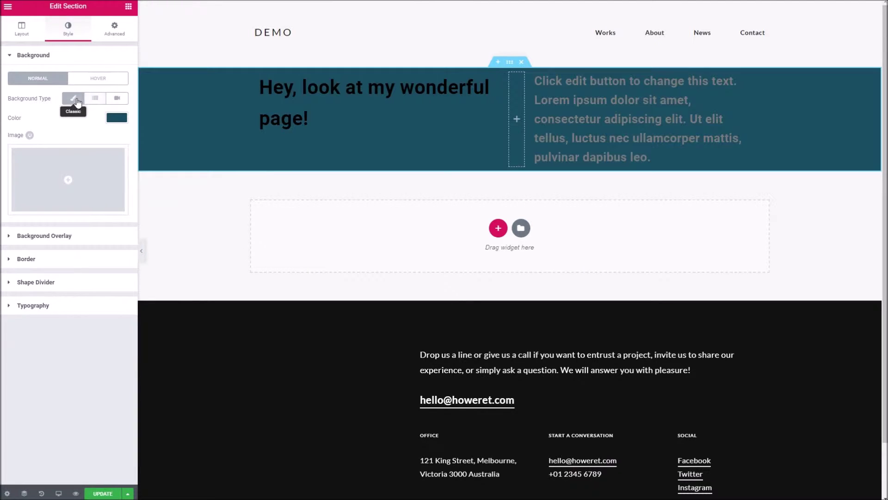
Step: Set the section's background image to 05-1.jpg from the media library
click(76, 167)
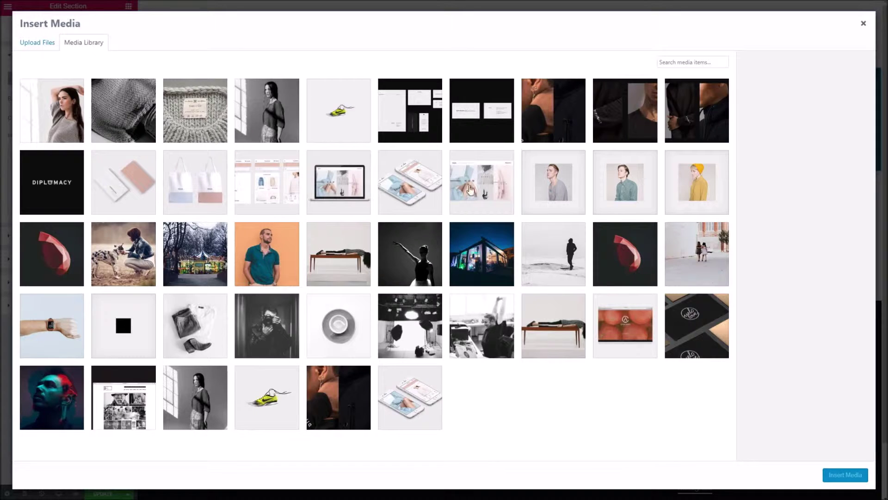
click(475, 256)
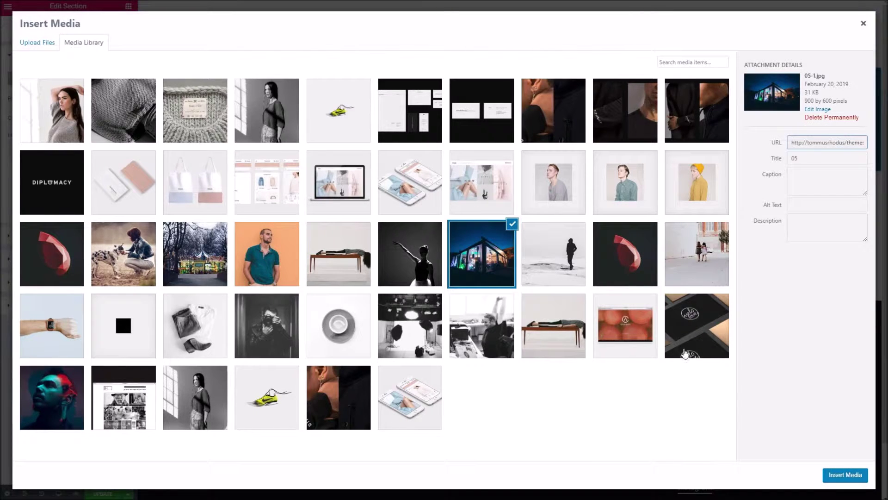
click(846, 474)
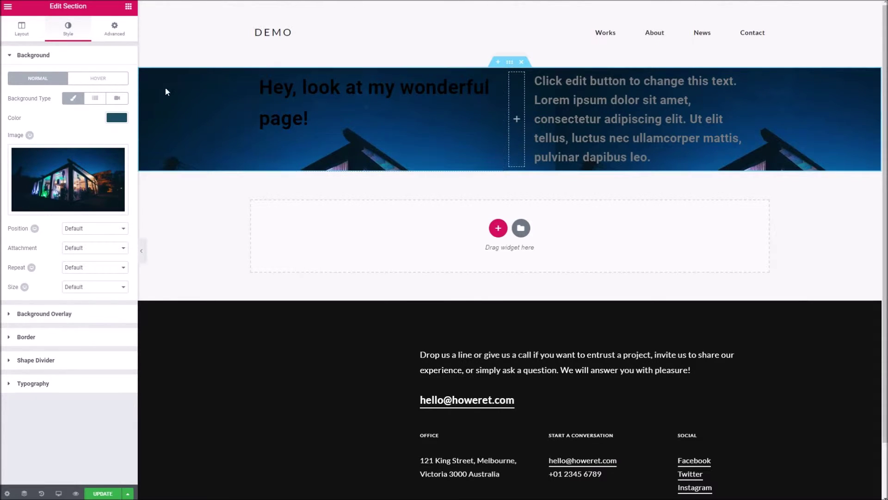
Step: Set the section's padding to 100 px on all four sides
click(101, 34)
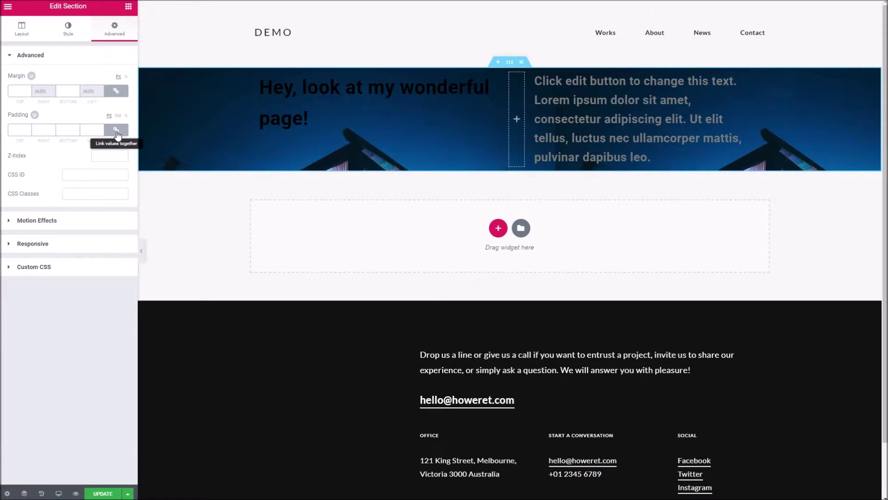
click(14, 129)
text(100)
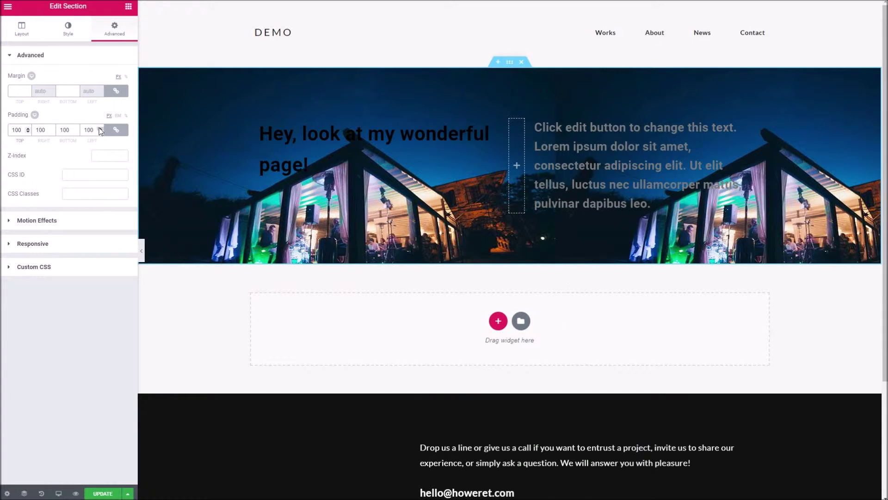
Step: Unlink the section's padding values and set the right and left padding to 0
click(114, 130)
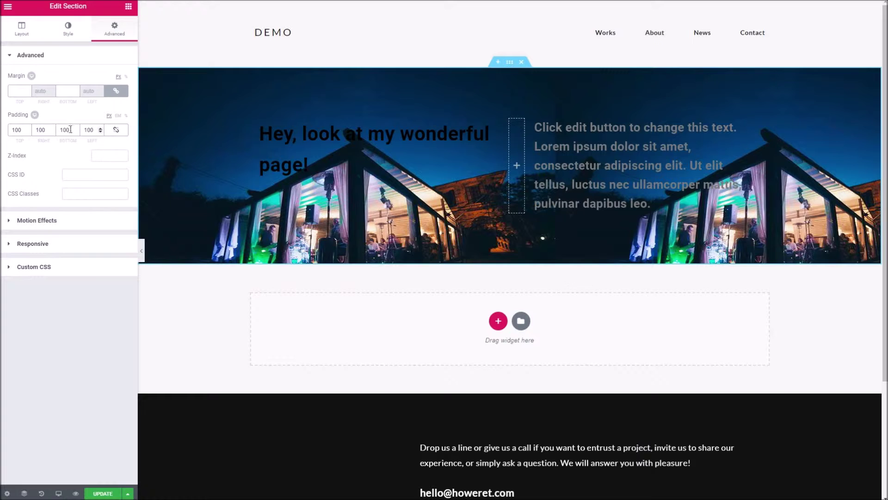
click(46, 130)
key(Up)
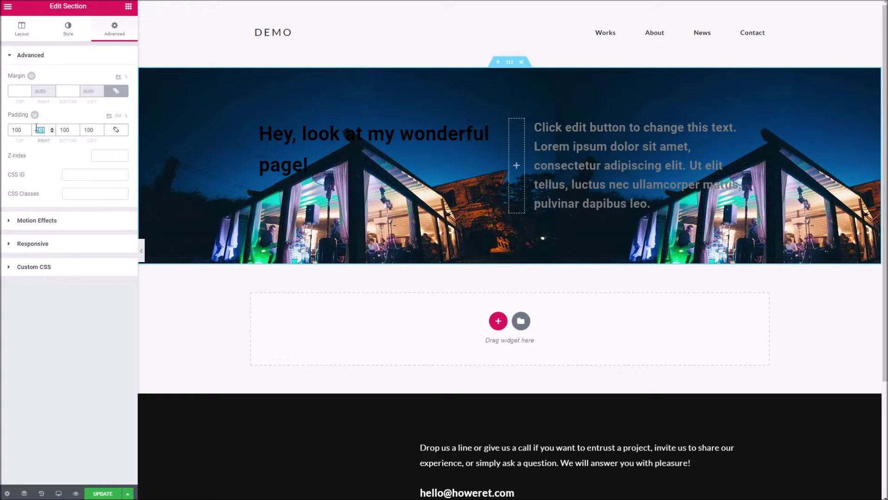
text(0)
key(Tab)
key(Tab)
text(0)
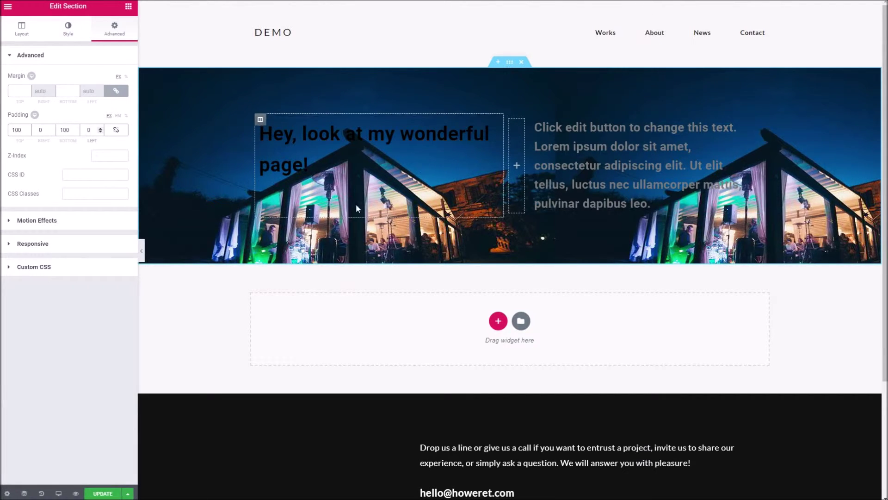
Step: Give the section a classic background overlay in grey, rgb 158,158,158, with the opacity reduced to nearly transparent
click(370, 145)
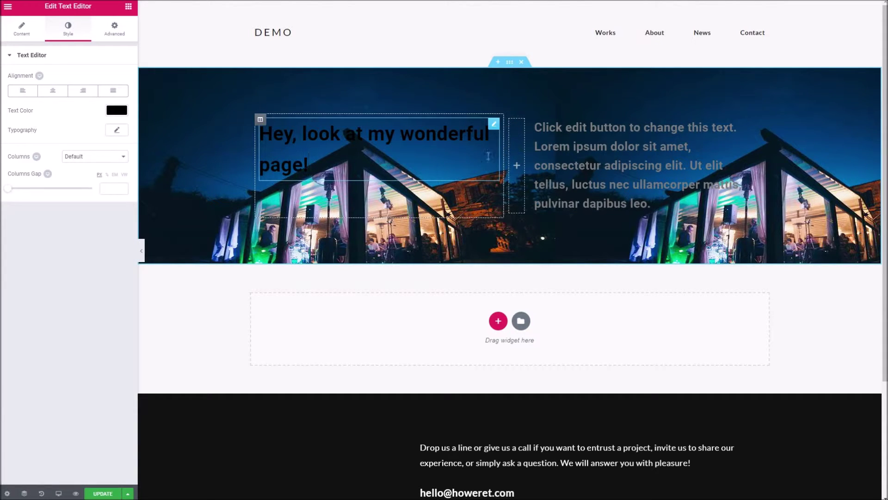
click(510, 65)
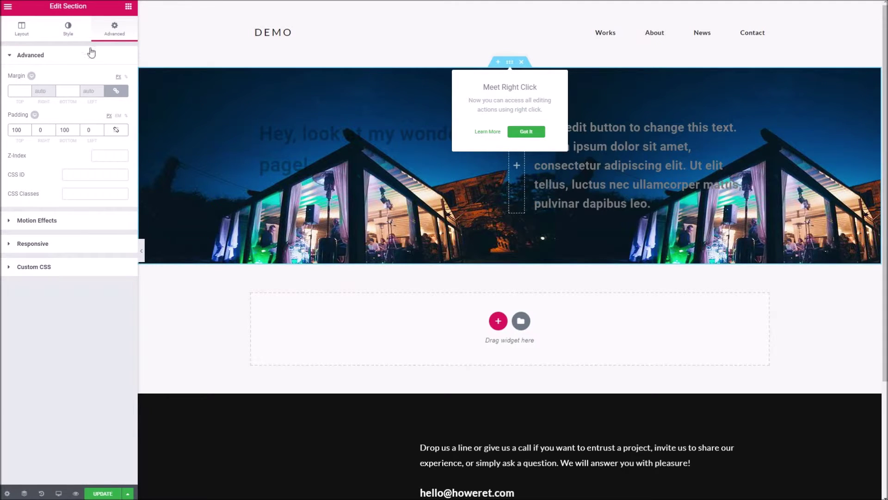
click(68, 29)
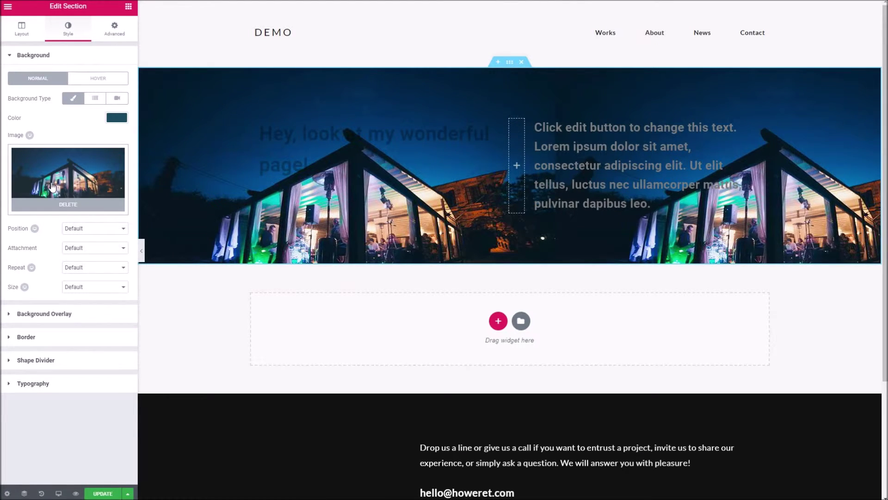
click(57, 315)
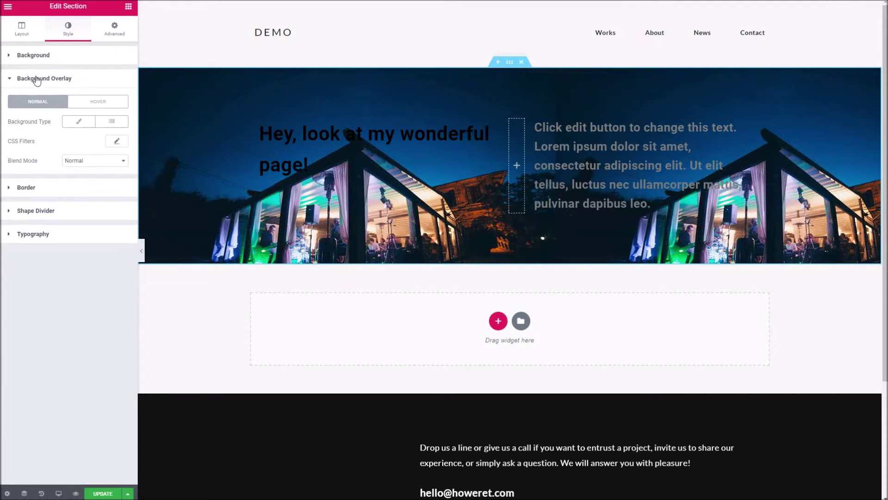
click(74, 124)
click(118, 140)
mouse_move(60, 185)
mouse_down()
mouse_move(51, 160)
mouse_move(62, 180)
mouse_move(68, 172)
mouse_move(70, 189)
mouse_up()
drag(120, 160, 118, 255)
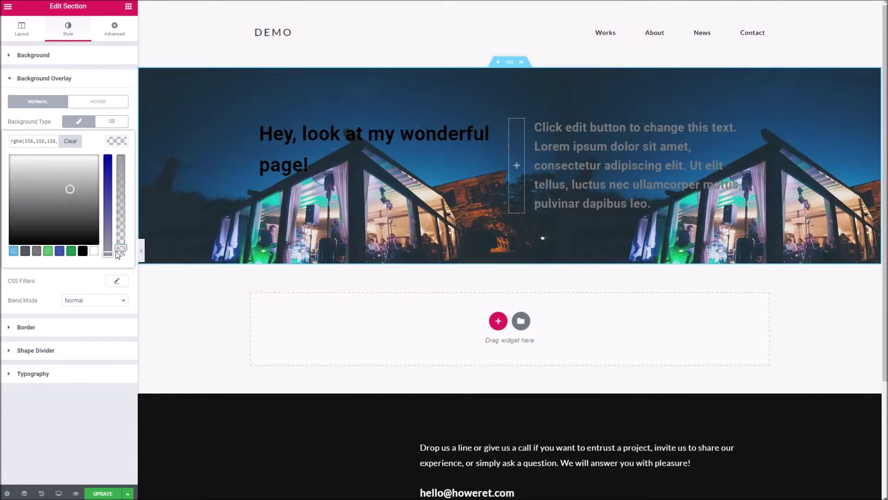
Step: Set the text color of the "Hey, look at my wonderful page!" heading to white (#ffffff)
click(400, 126)
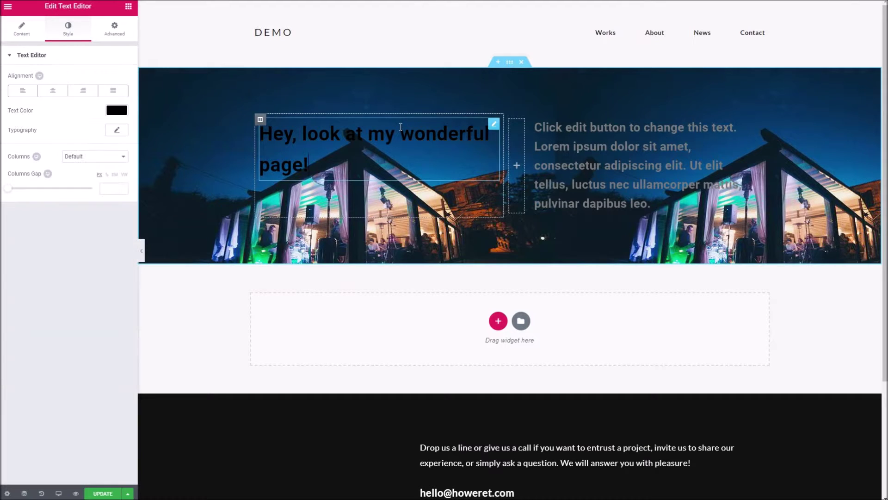
drag(324, 167, 260, 134)
click(304, 133)
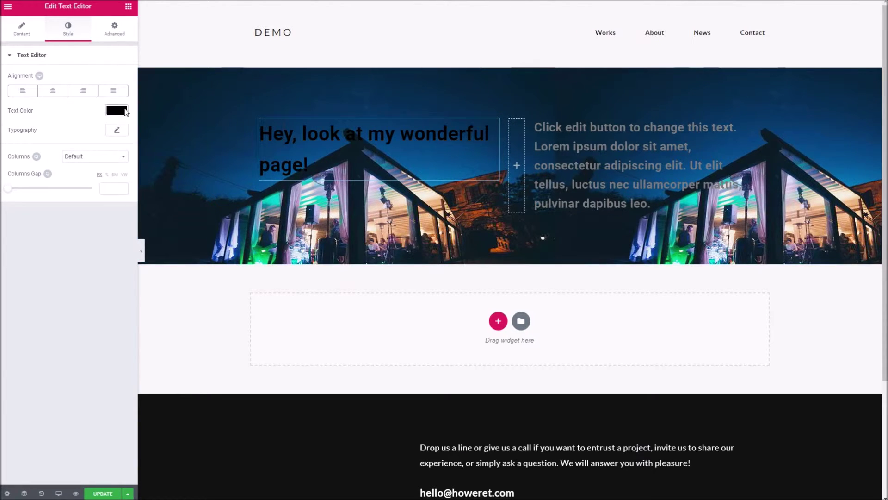
click(124, 111)
click(89, 141)
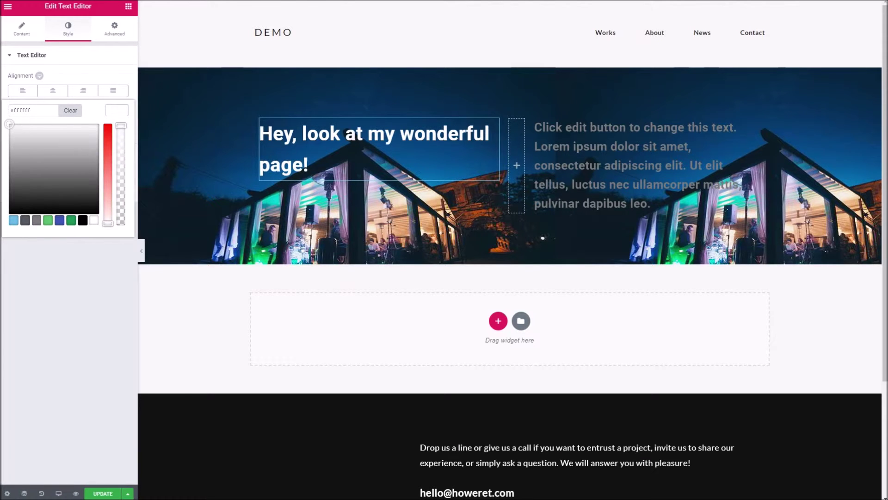
Step: Set the text color of the third column's placeholder text to white
click(634, 165)
click(110, 113)
click(92, 135)
click(69, 231)
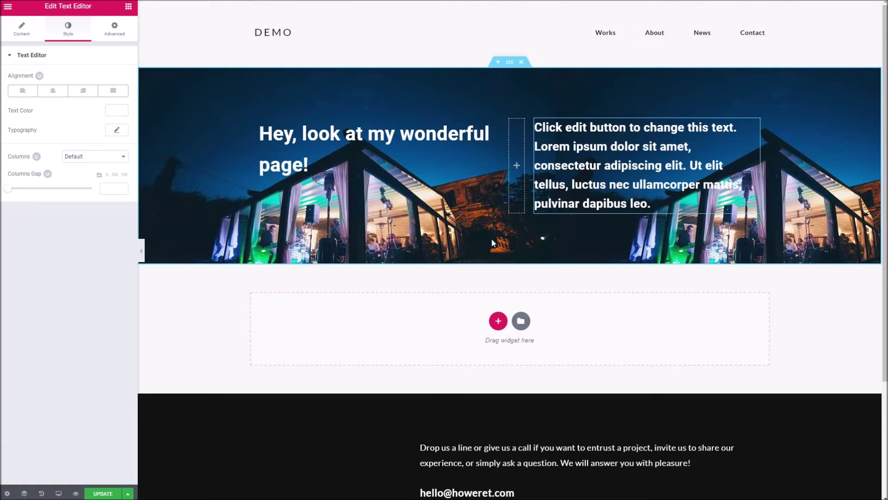
Step: Open the column structure choices for a new section below the background-image section
scroll(492, 238, down, 2)
scroll(465, 191, up, 2)
scroll(465, 191, down, 2)
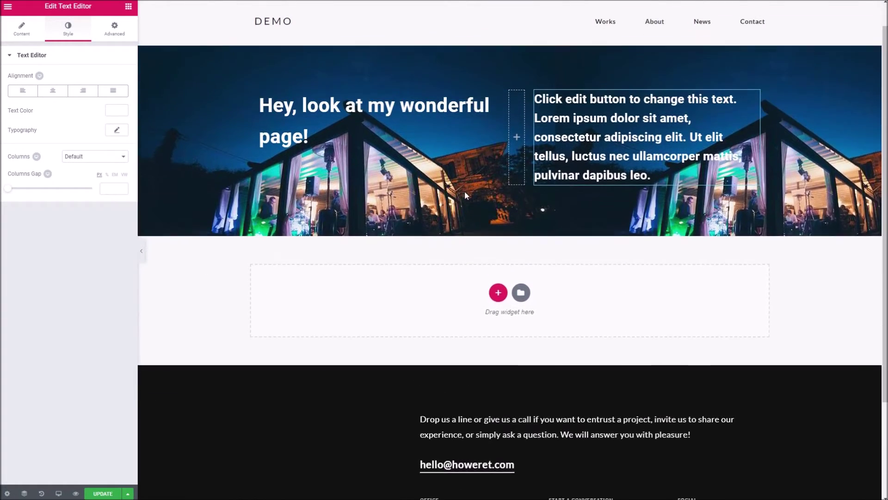
scroll(464, 190, up, 2)
scroll(464, 191, down, 3)
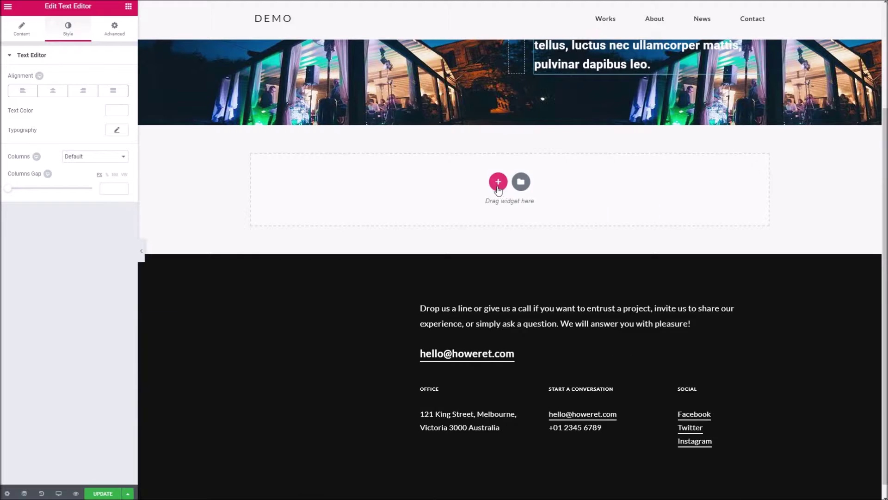
click(498, 185)
Step: Add a Page Heading widget below the background-image section and set its small heading text to "This is cool"
click(128, 7)
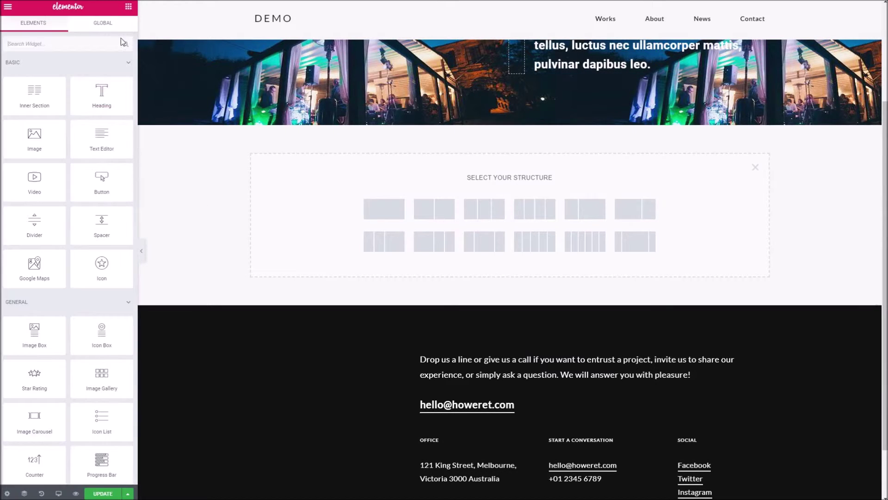
scroll(109, 226, down, 5)
scroll(113, 221, down, 7)
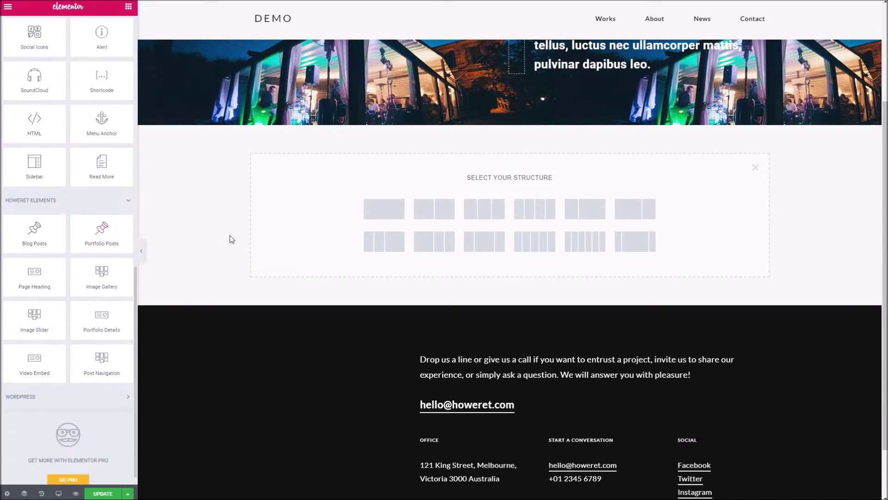
scroll(441, 191, up, 2)
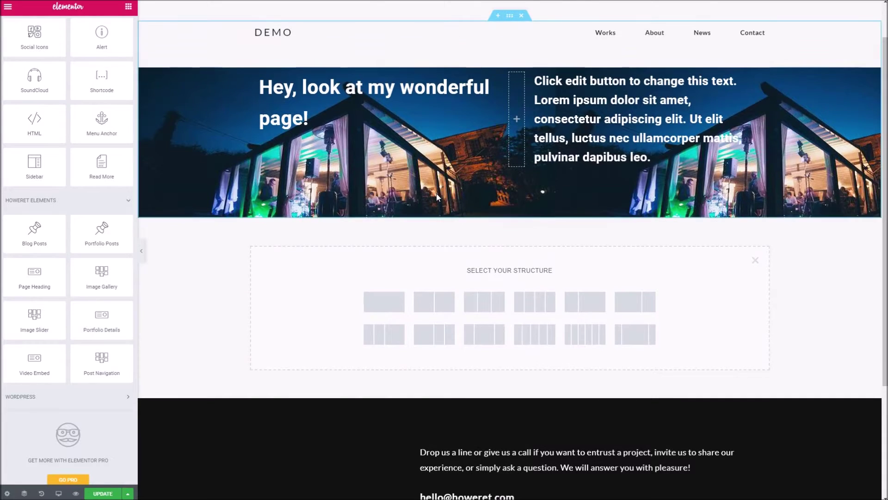
scroll(437, 193, down, 4)
scroll(307, 162, up, 4)
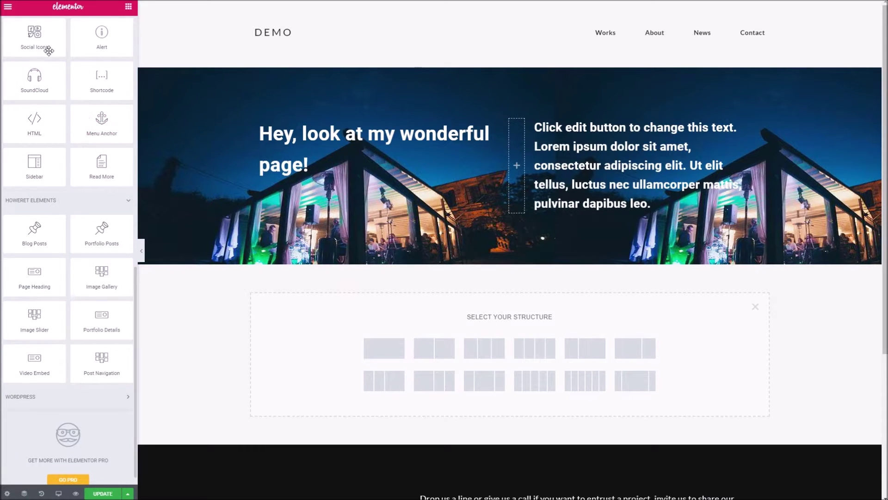
scroll(76, 221, down, 1)
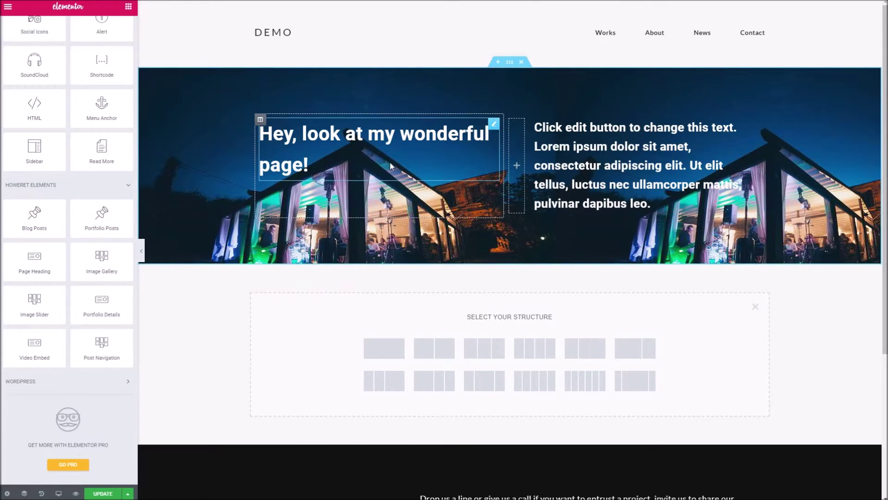
drag(42, 263, 514, 395)
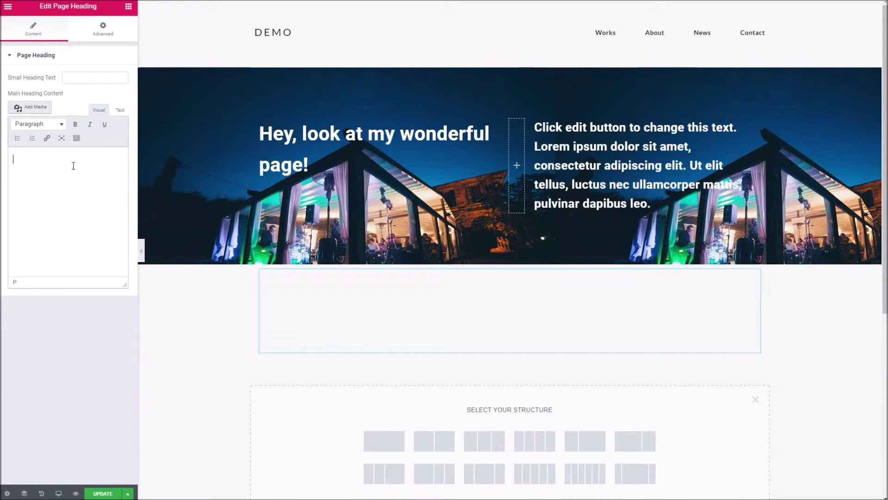
click(81, 79)
text(This is cool)
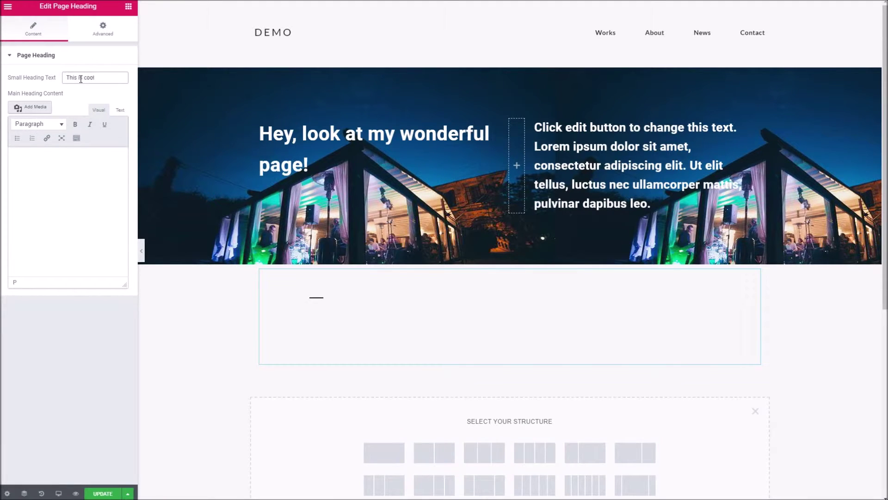
Step: Copy "Lorem ipsum dolor sit amet, consectetur adipiscing elit" from the Lorem Ipsum page and paste it as the Page Heading's main content
click(90, 175)
key(ctrl+Tab)
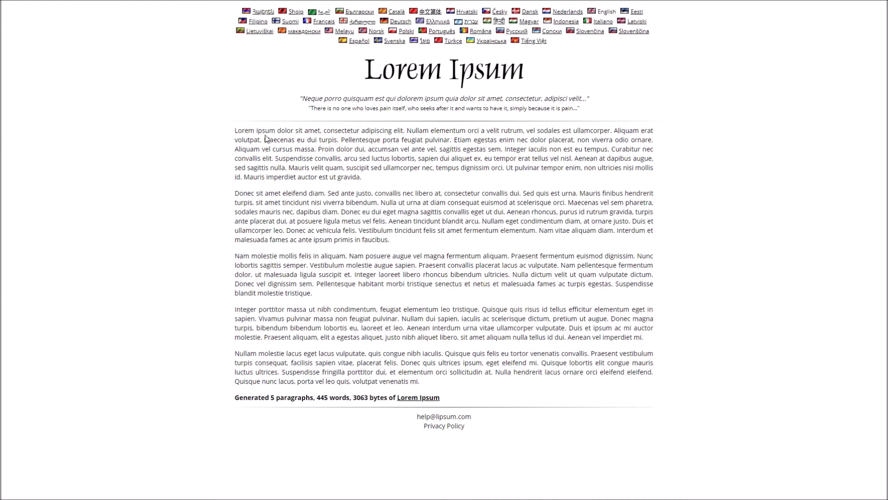
drag(404, 131, 231, 131)
key(ctrl+c)
key(ctrl+Tab)
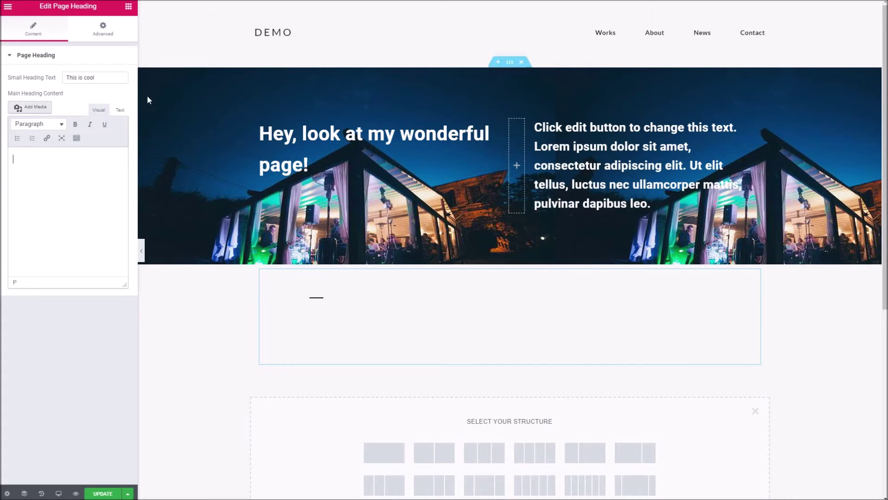
key(ctrl+v)
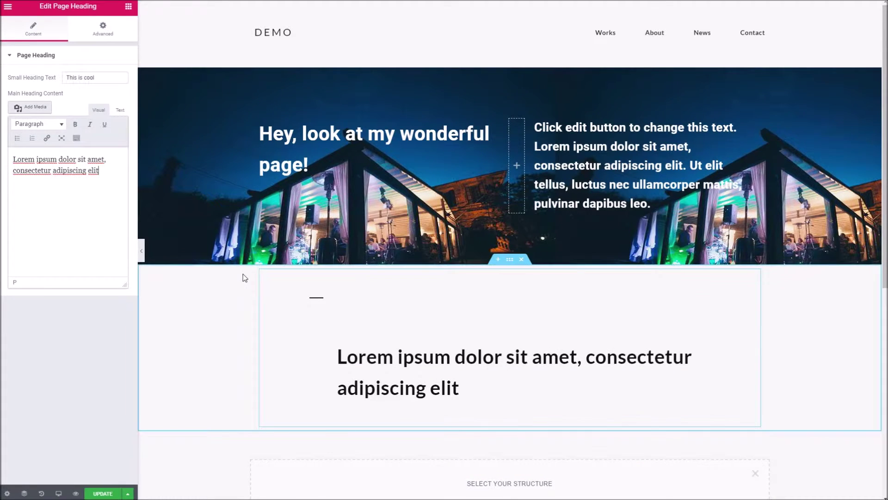
scroll(307, 281, down, 2)
scroll(324, 268, up, 1)
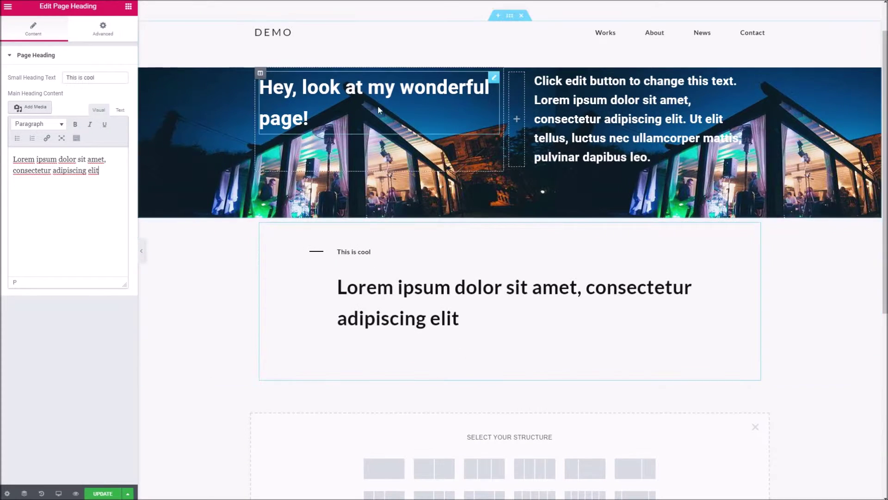
Step: Add a two-column section below the Page Heading and make its first column slightly narrower than the second
scroll(378, 105, down, 2)
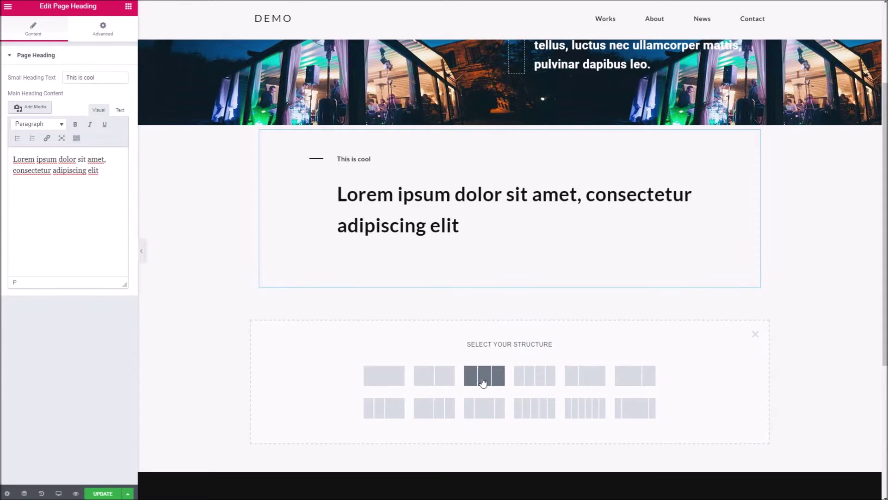
click(437, 382)
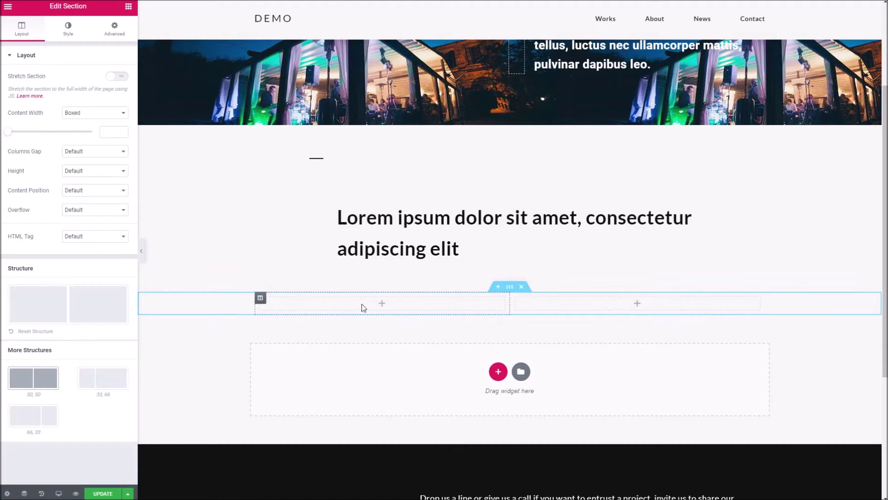
drag(510, 303, 490, 299)
Step: Add a Video Embed widget to the second column of the new two-column section
click(128, 7)
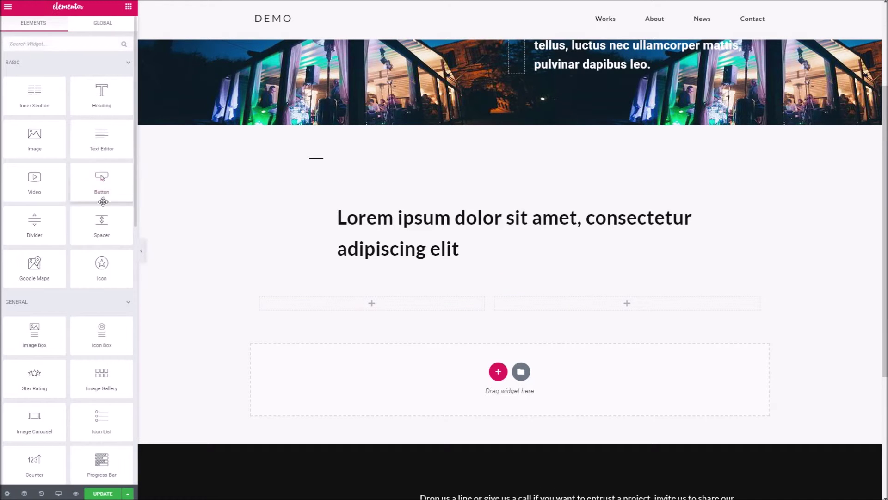
scroll(101, 204, down, 4)
scroll(102, 215, down, 8)
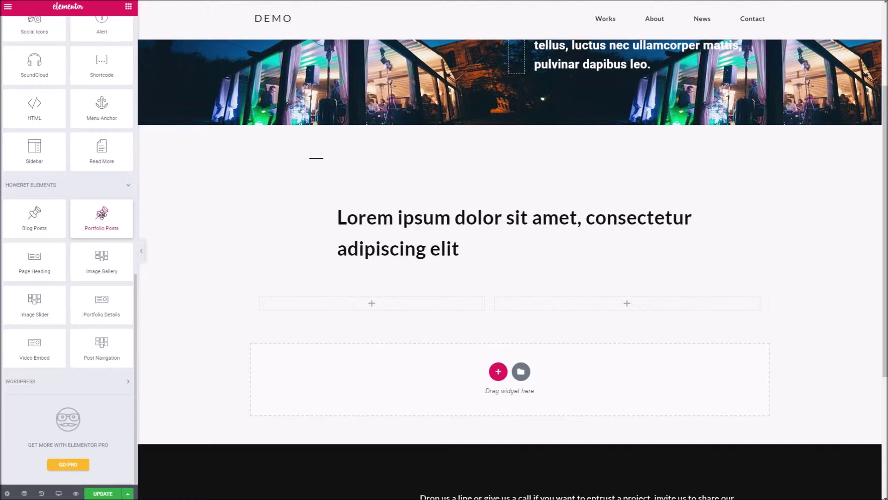
drag(38, 349, 546, 304)
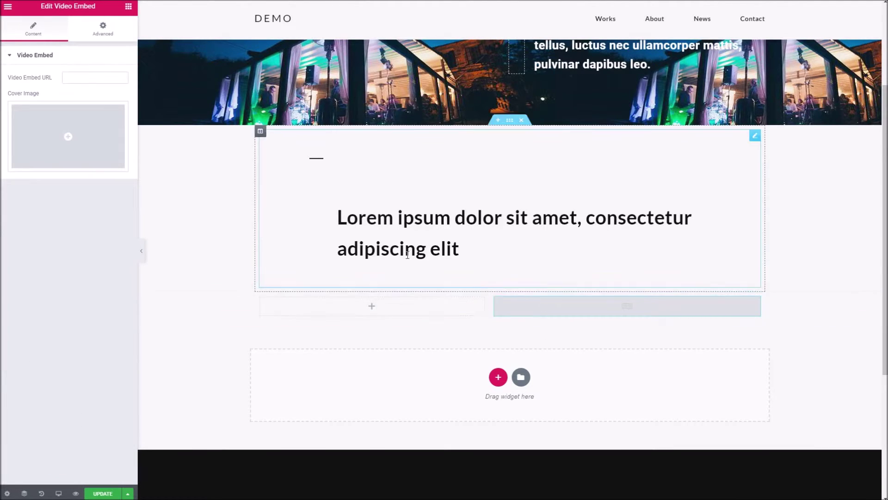
Step: Paste the copied YouTube video link as the Video Embed widget's URL
click(82, 80)
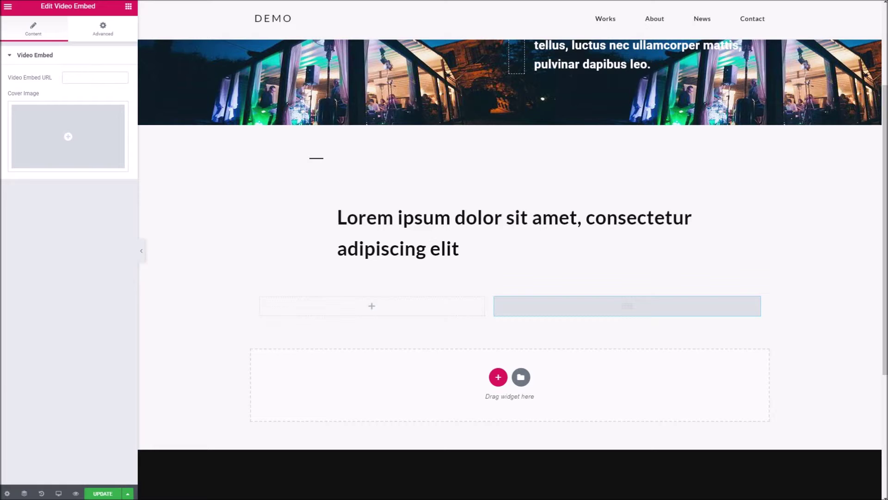
click(65, 78)
key(ctrl+v)
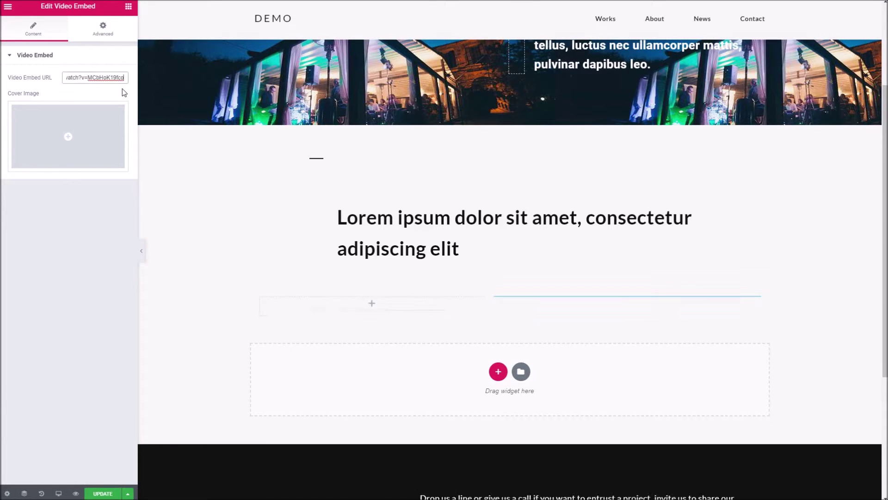
Step: Insert the red faceted object image on a dark background from the media library as the video's cover image
click(71, 131)
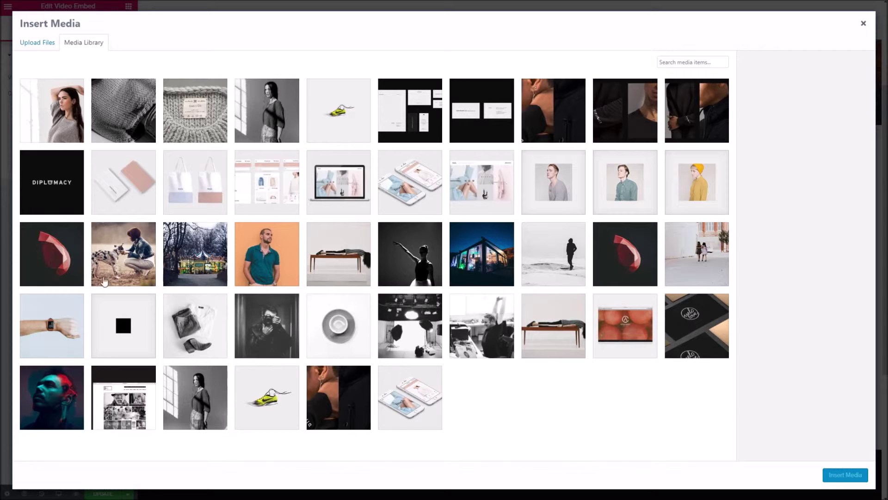
click(47, 248)
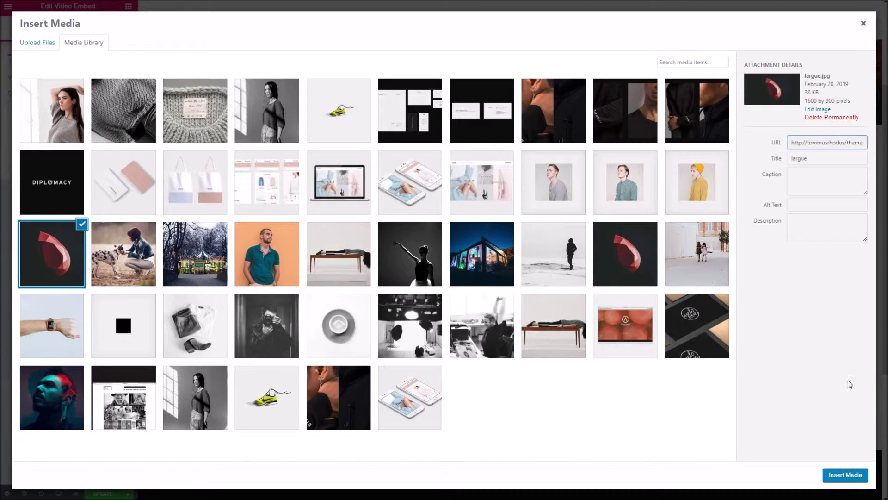
click(632, 277)
click(836, 473)
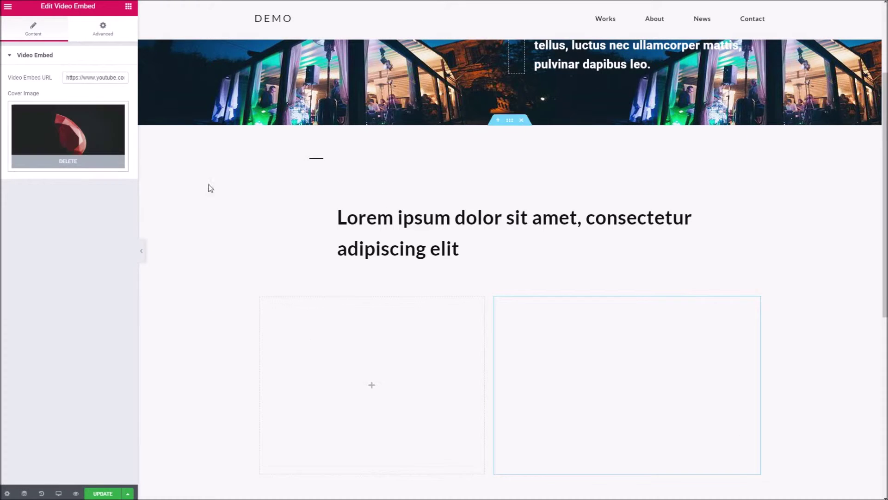
scroll(414, 295, down, 2)
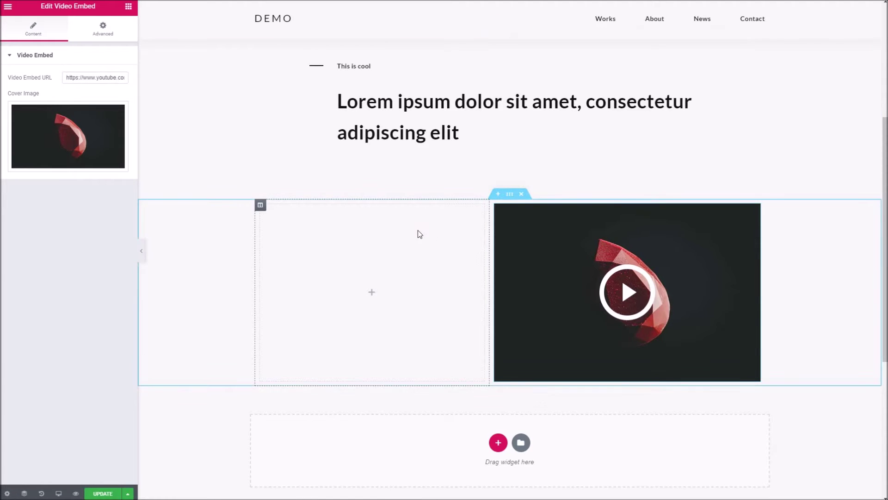
Step: Add a Google Maps widget to the empty first column beside the video
key(Delete)
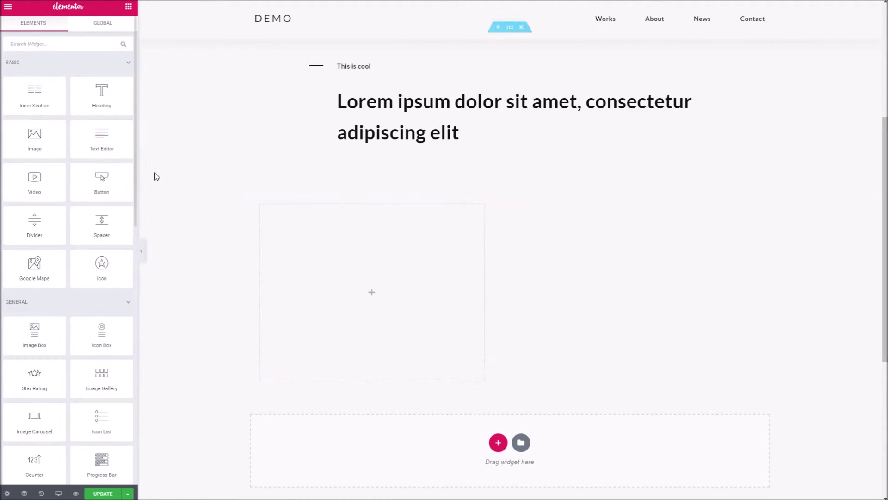
scroll(119, 179, down, 1)
scroll(118, 179, down, 3)
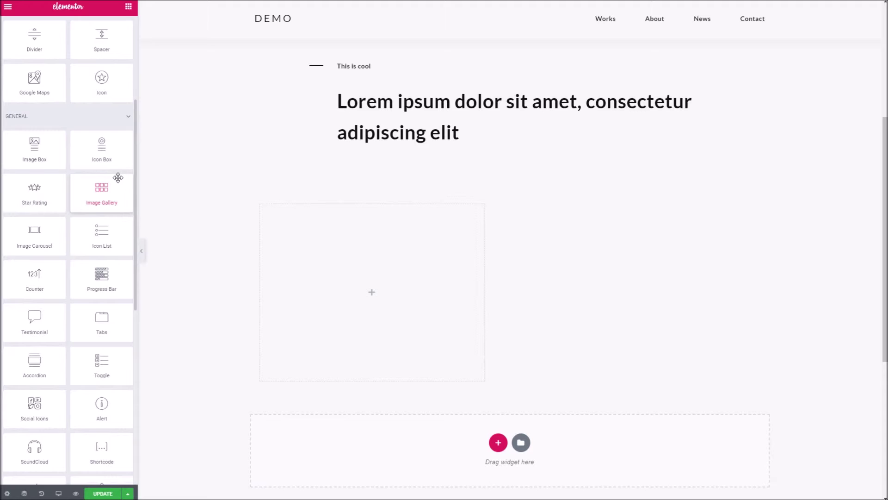
scroll(119, 177, up, 4)
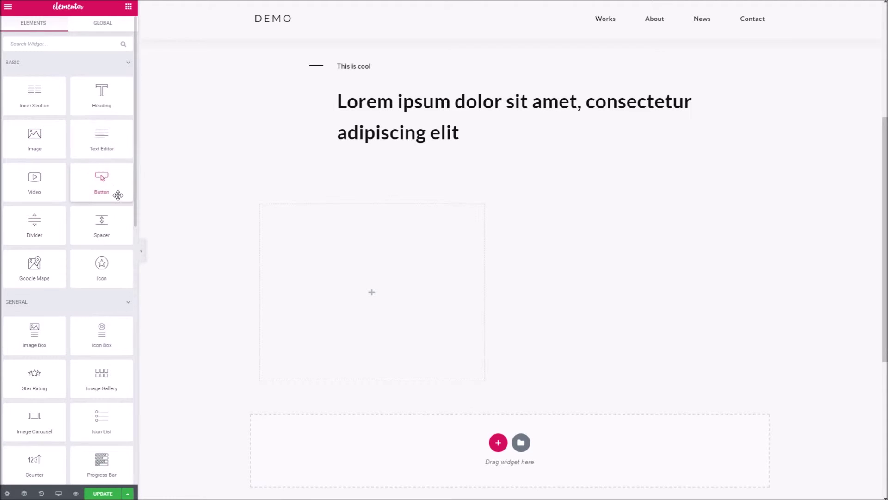
scroll(118, 194, down, 1)
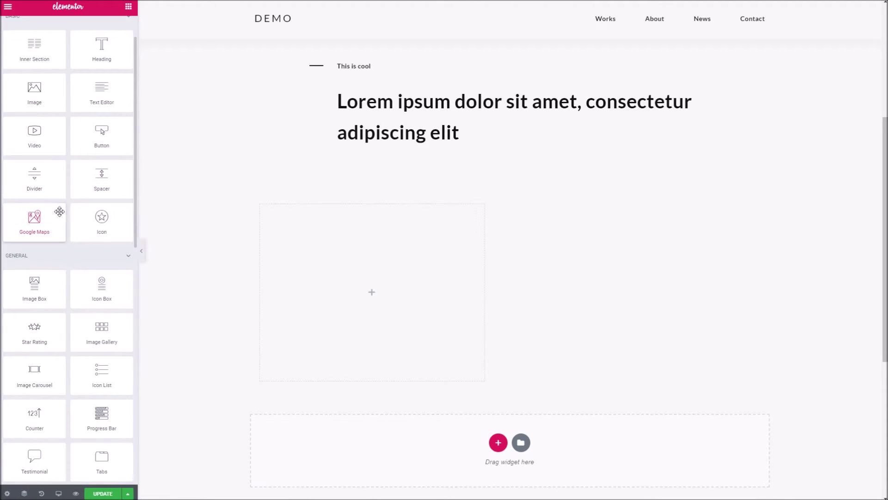
drag(35, 221, 377, 264)
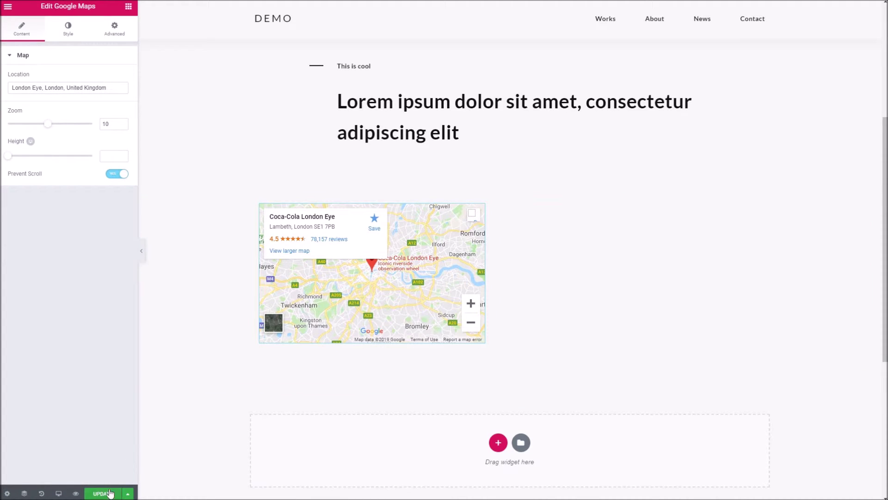
Step: Update the page and preview it down to the map and video section
click(76, 494)
scroll(356, 212, down, 6)
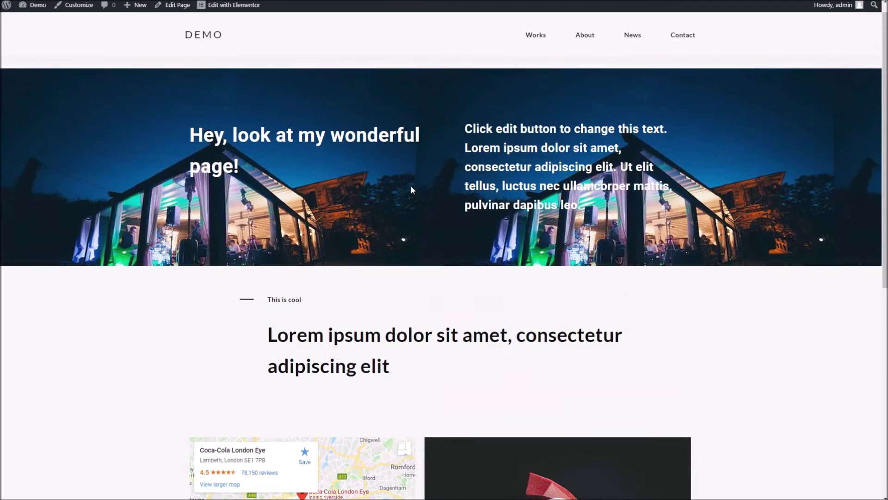
scroll(410, 188, down, 5)
scroll(393, 177, up, 3)
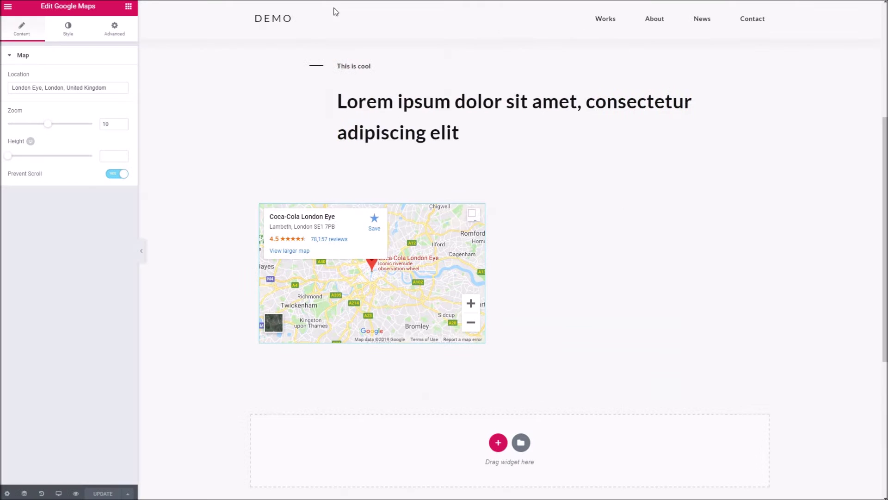
Step: Add a single-column section below the map and video section
scroll(341, 228, down, 4)
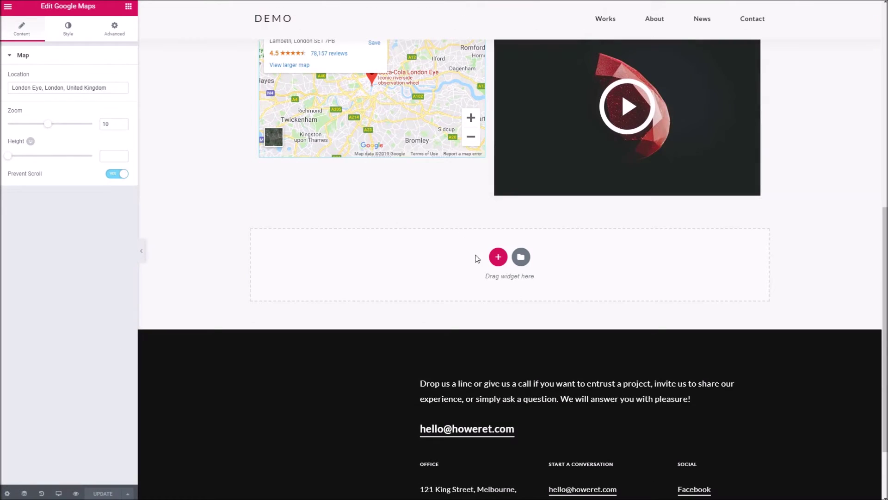
click(499, 257)
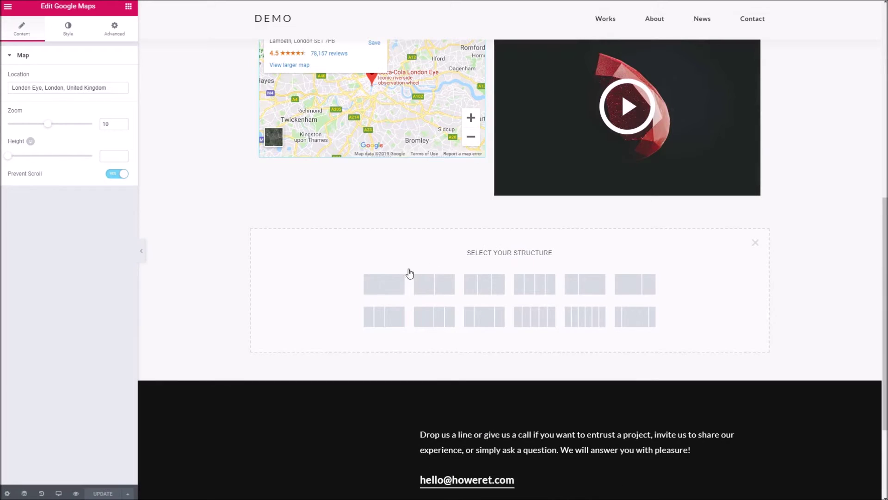
click(391, 287)
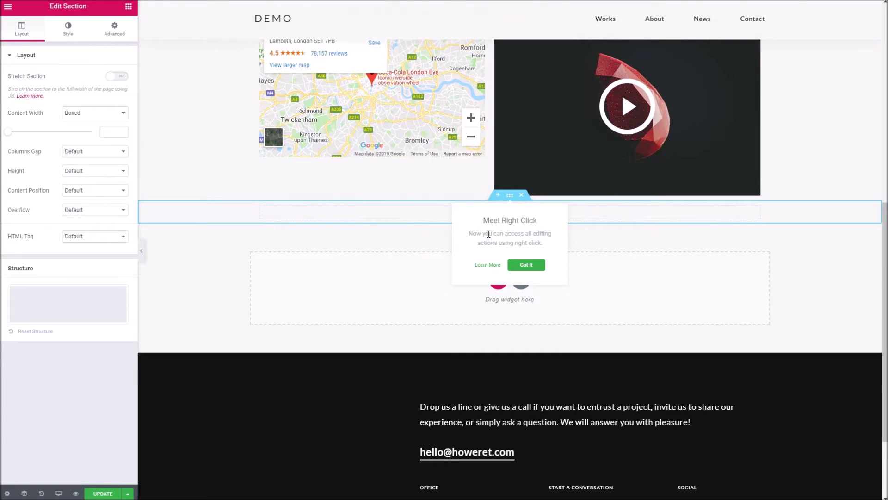
Step: Give the new single-column section a classic background in light grey #e5e5e5
click(68, 29)
click(75, 100)
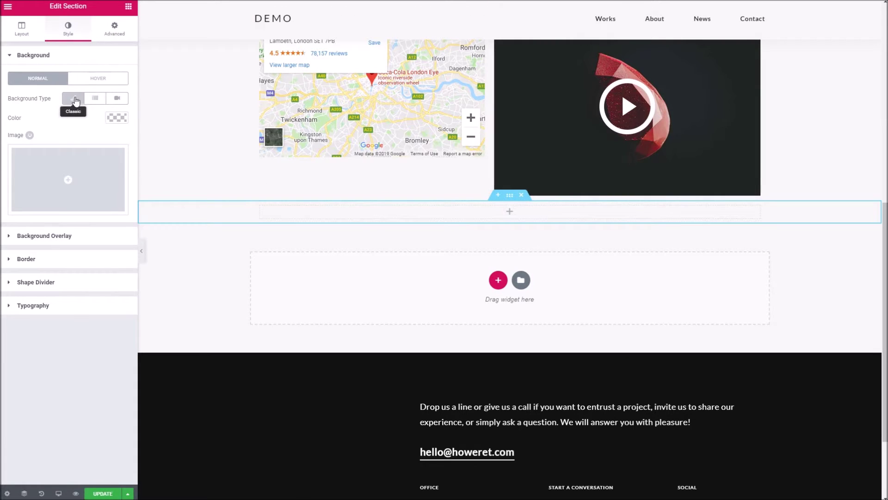
click(120, 118)
click(70, 142)
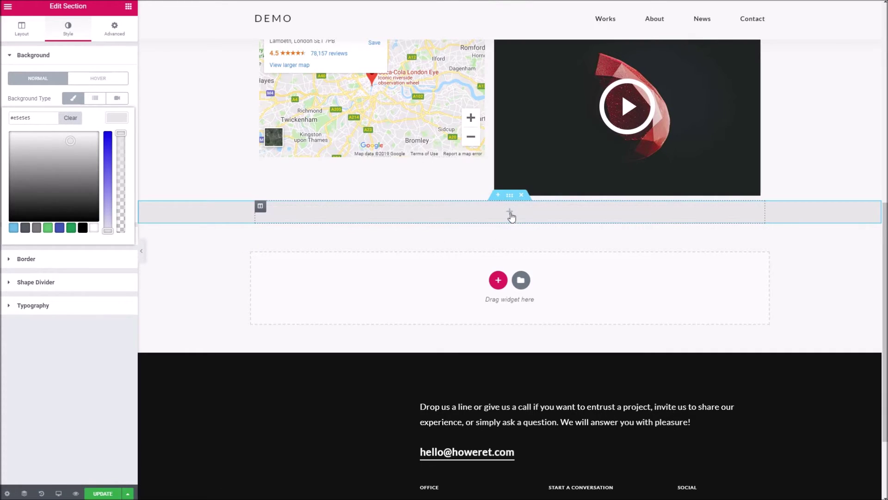
Step: Set the grey section's top and bottom padding to 80 px, with the sides unlinked at 0
click(110, 32)
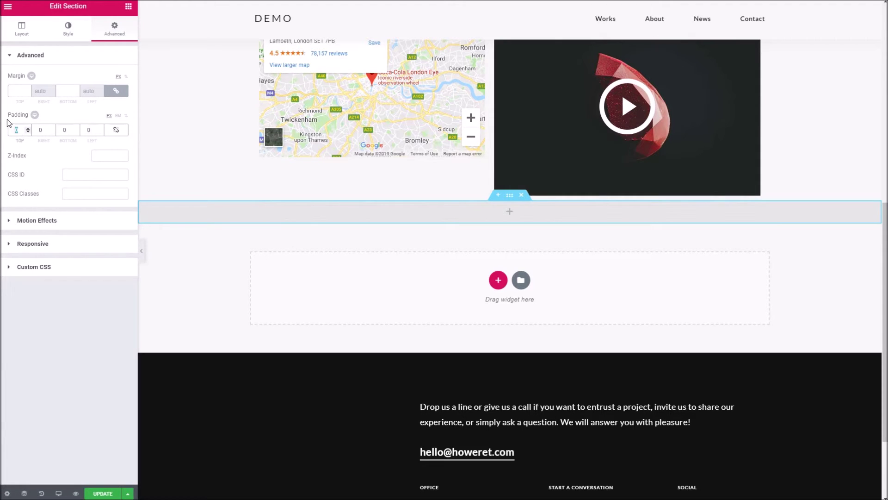
text(80)
key(Tab)
key(Tab)
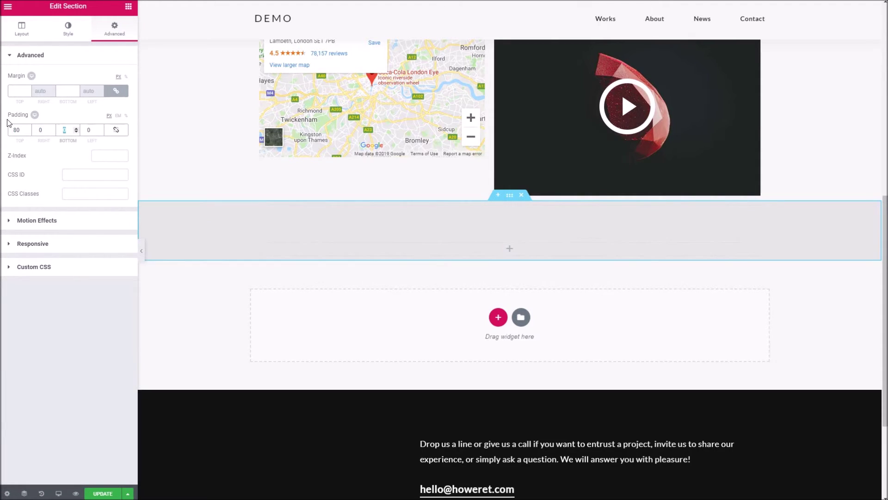
text(80)
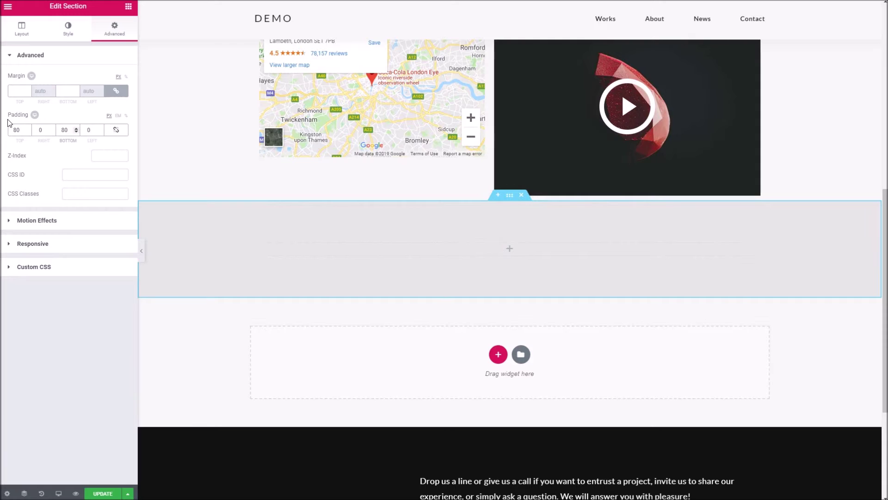
Step: Add a Portfolio Posts widget from the Howeret elements to the grey section
click(509, 249)
scroll(99, 200, down, 10)
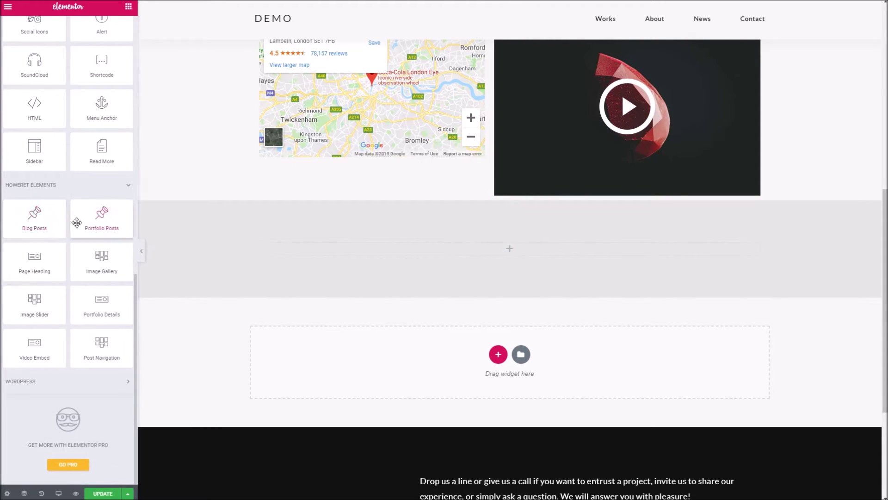
drag(93, 221, 433, 252)
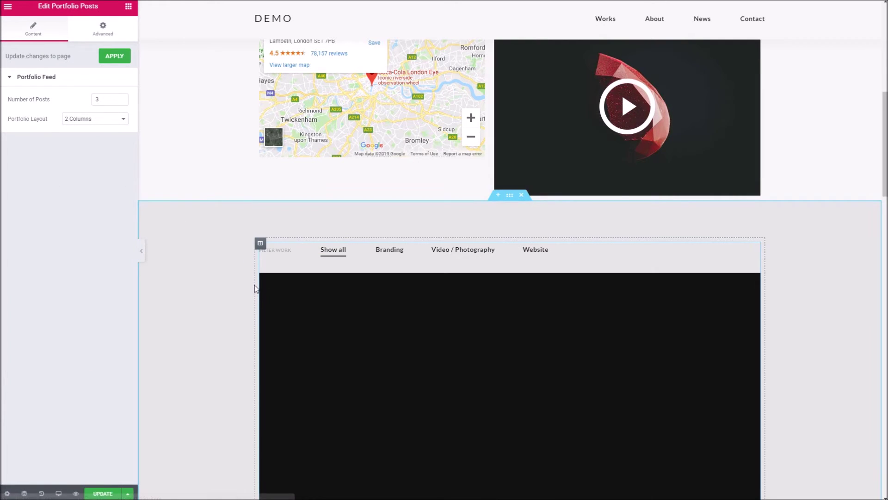
Step: Set the portfolio feed to 6 posts in a 3 Columns layout, apply the changes and update the page
scroll(383, 310, down, 4)
scroll(379, 307, up, 2)
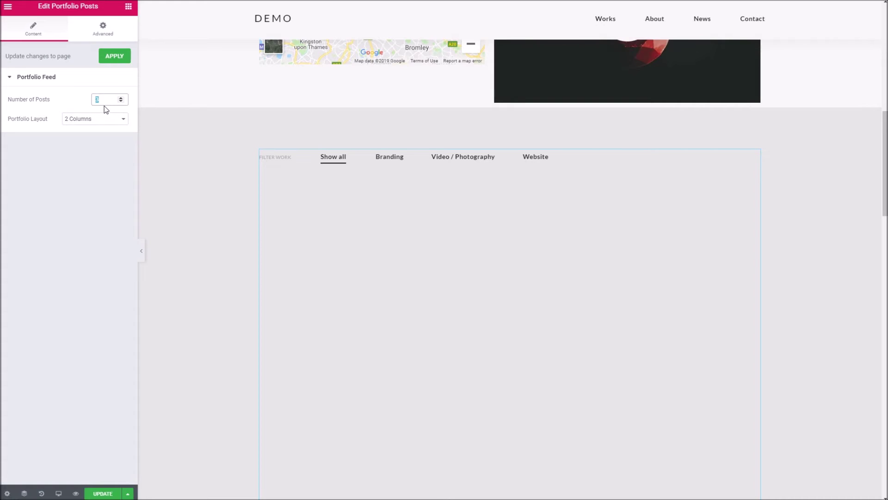
text(6)
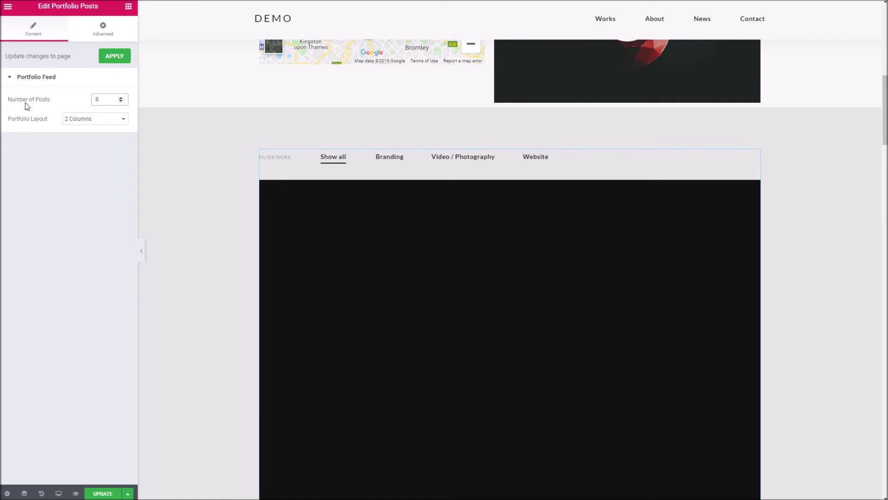
click(85, 119)
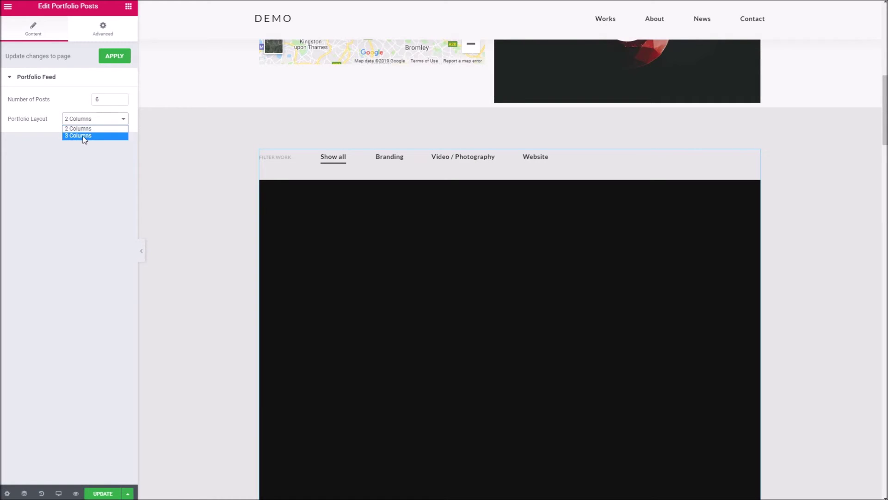
click(84, 135)
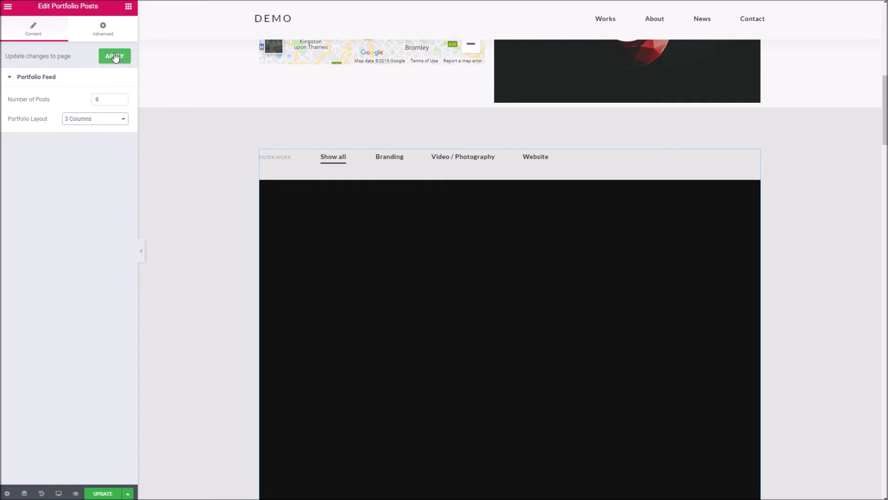
click(115, 56)
click(110, 491)
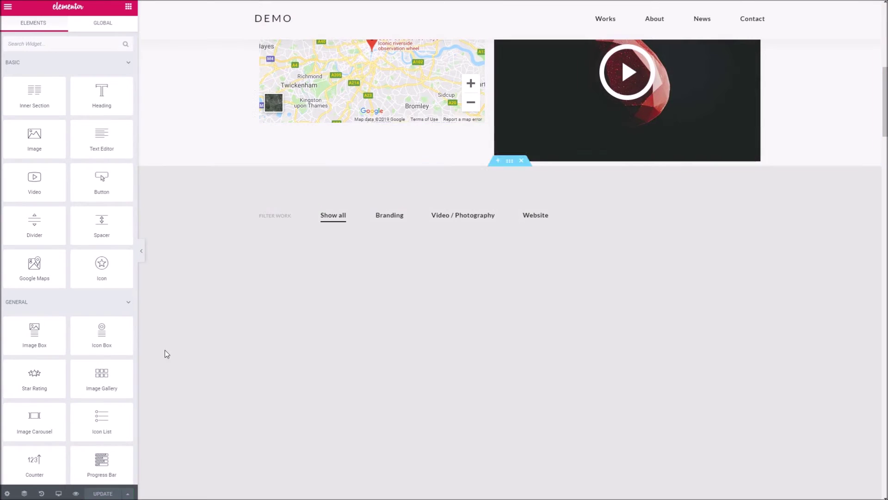
Step: Preview the page and examine its layout from the background-image section down to the portfolio grid
click(75, 493)
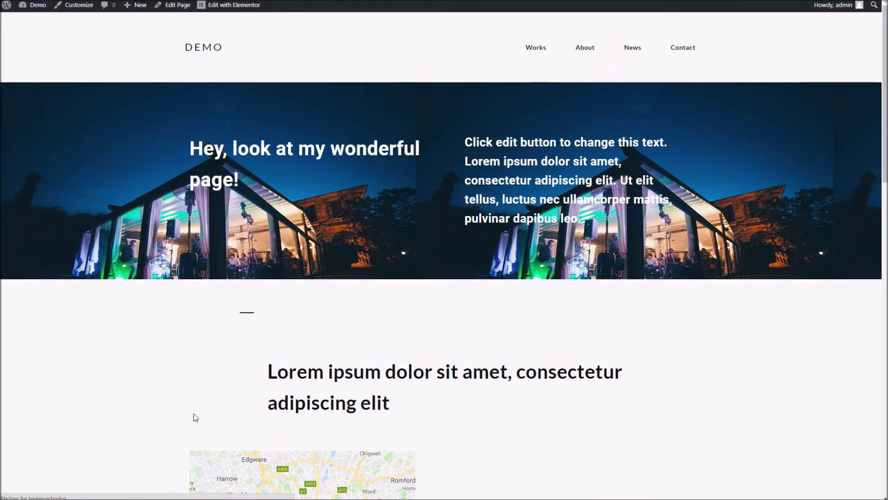
scroll(356, 160, down, 4)
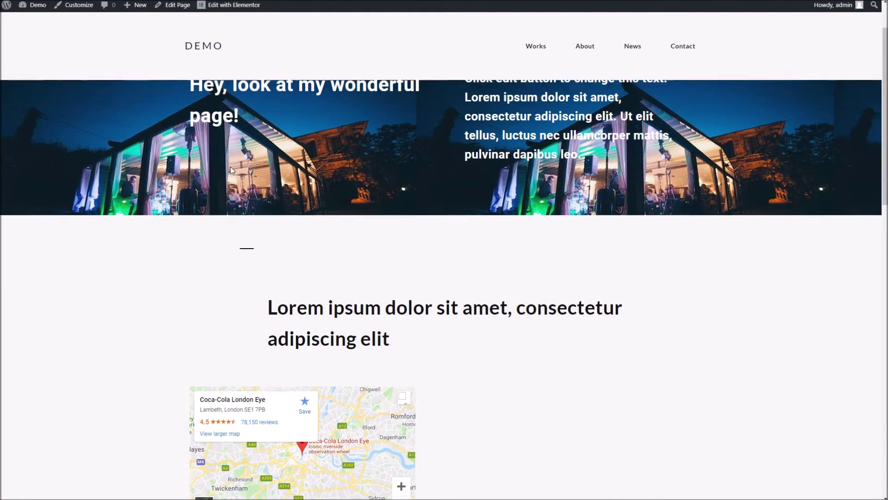
scroll(416, 166, up, 3)
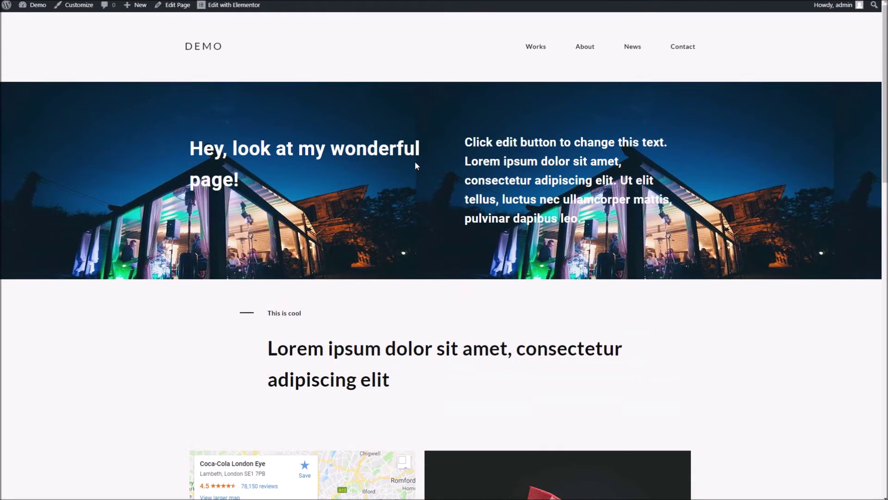
scroll(416, 168, down, 5)
scroll(297, 168, down, 5)
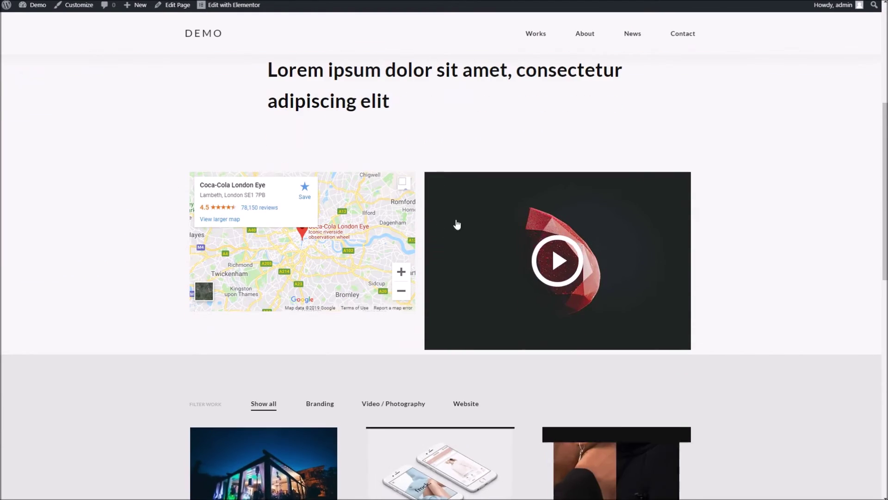
scroll(398, 231, down, 7)
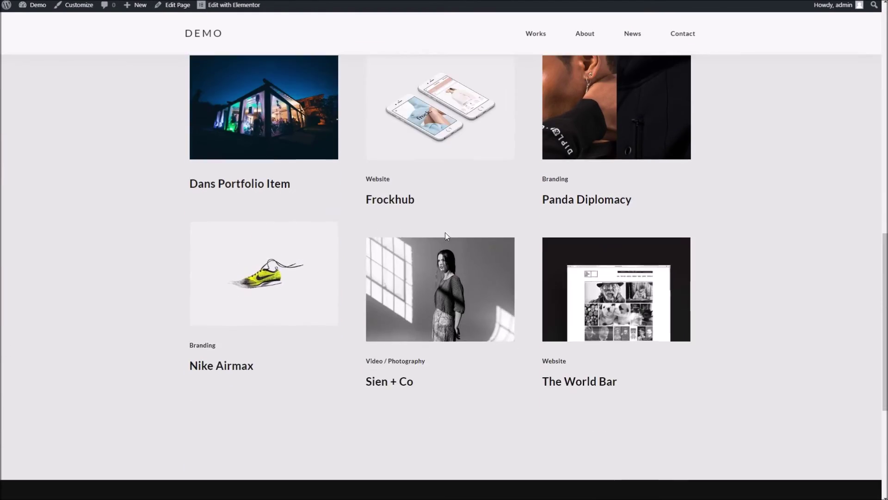
scroll(290, 258, up, 6)
scroll(290, 258, down, 4)
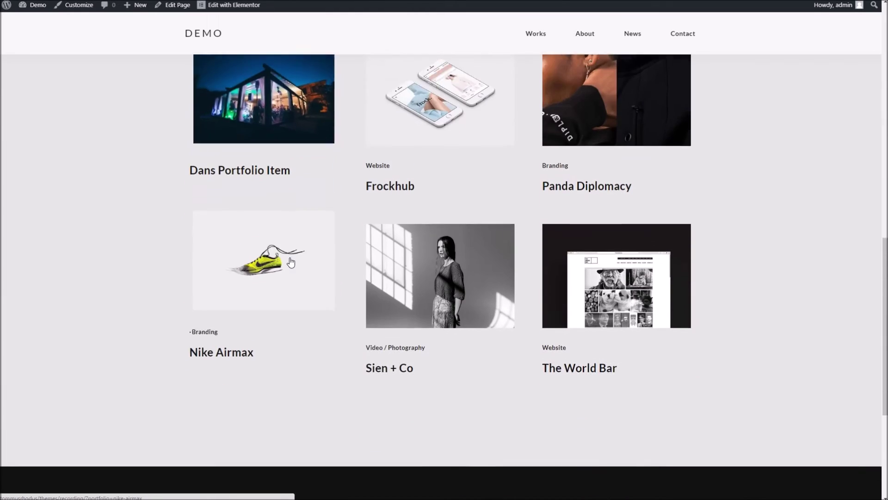
scroll(290, 258, up, 4)
scroll(290, 258, down, 1)
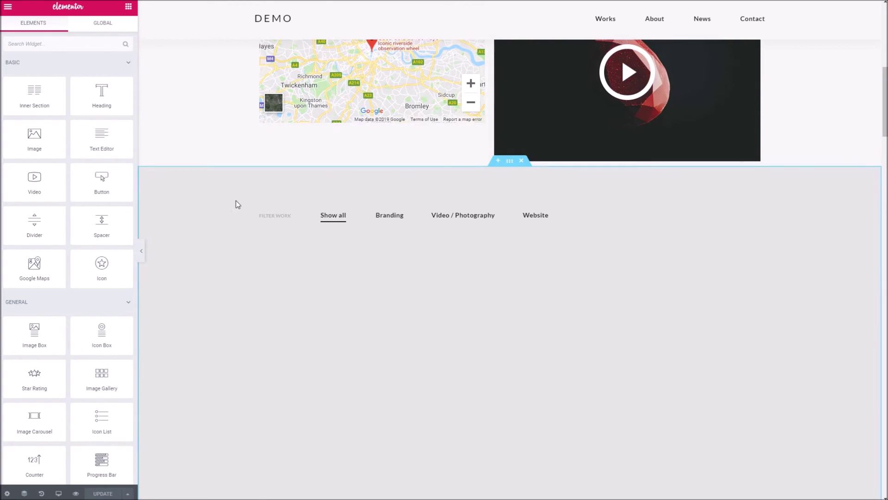
Step: Add a new single-column section below the grey portfolio section
scroll(288, 257, down, 20)
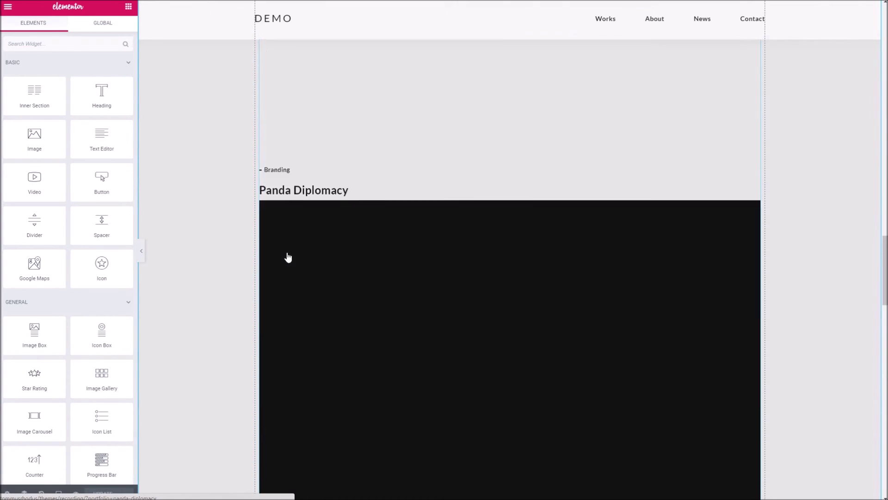
scroll(290, 245, down, 10)
scroll(363, 180, up, 3)
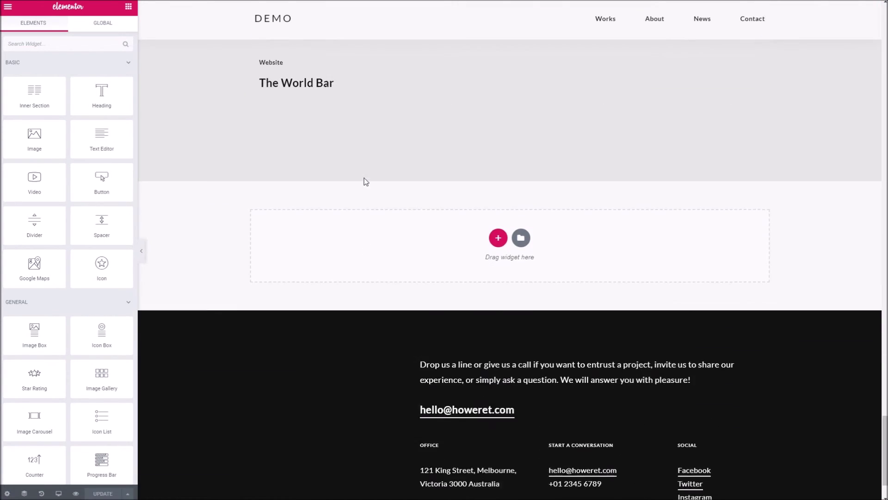
click(498, 260)
click(392, 290)
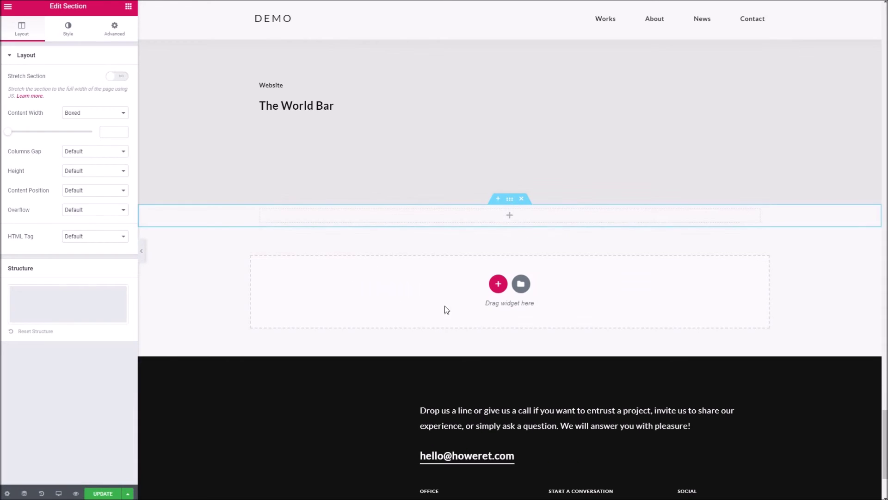
Step: Give the new section a classic background in solid white
click(69, 32)
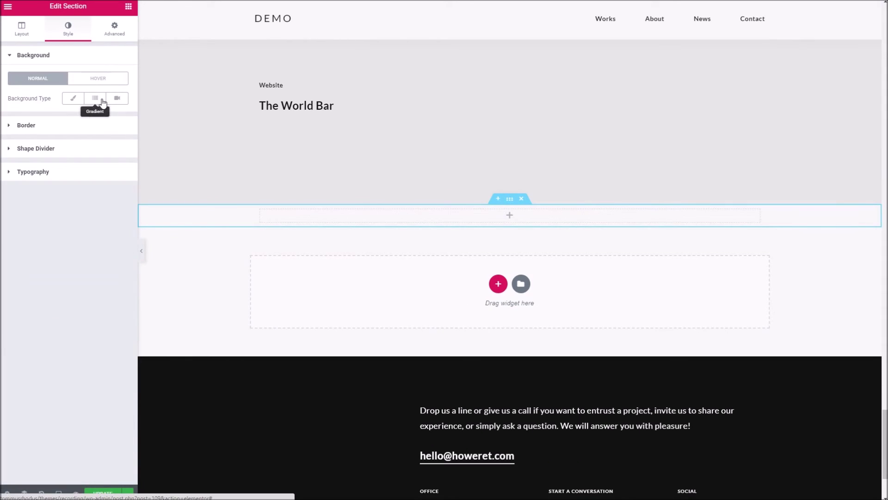
click(73, 97)
click(122, 118)
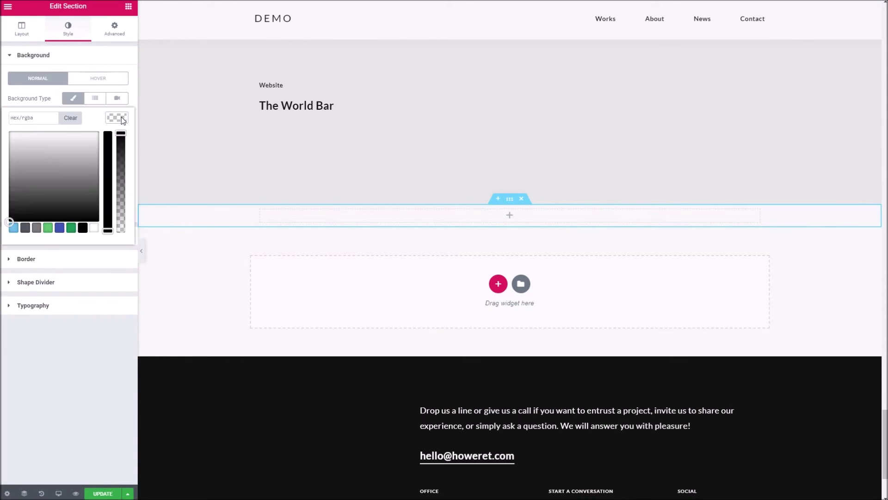
click(91, 165)
click(31, 132)
click(26, 108)
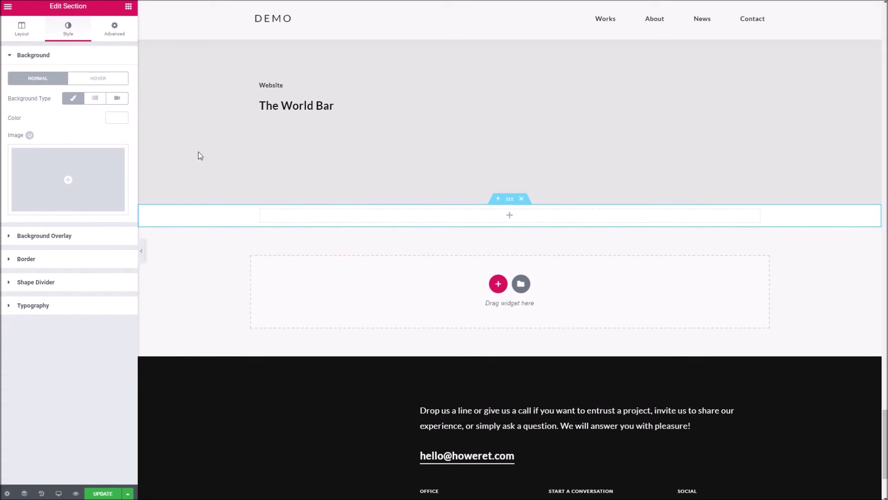
Step: Set the white section's top and bottom padding to 100 px, with the sides unlinked at 0
click(113, 32)
click(20, 128)
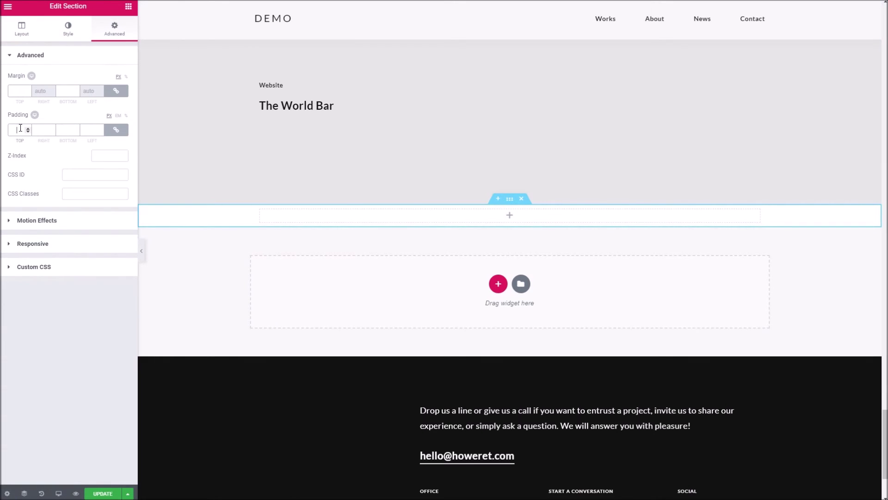
text(100)
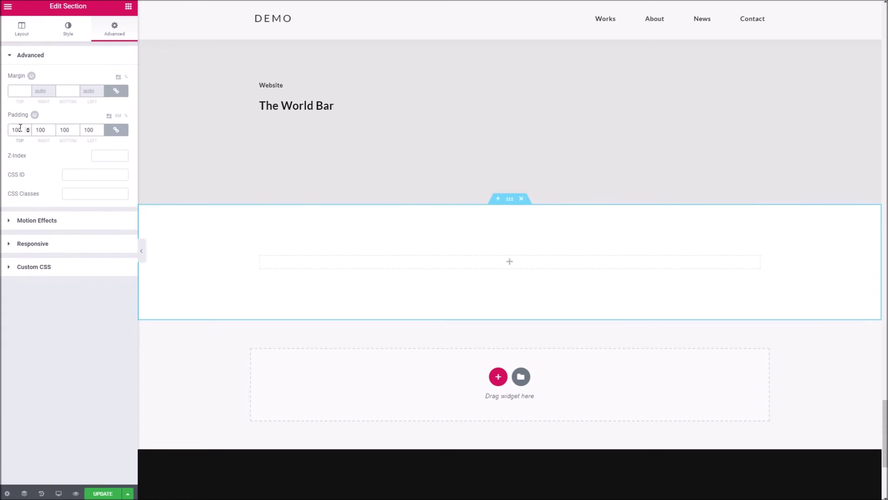
click(116, 130)
text(0)
key(Tab)
key(Tab)
text(0)
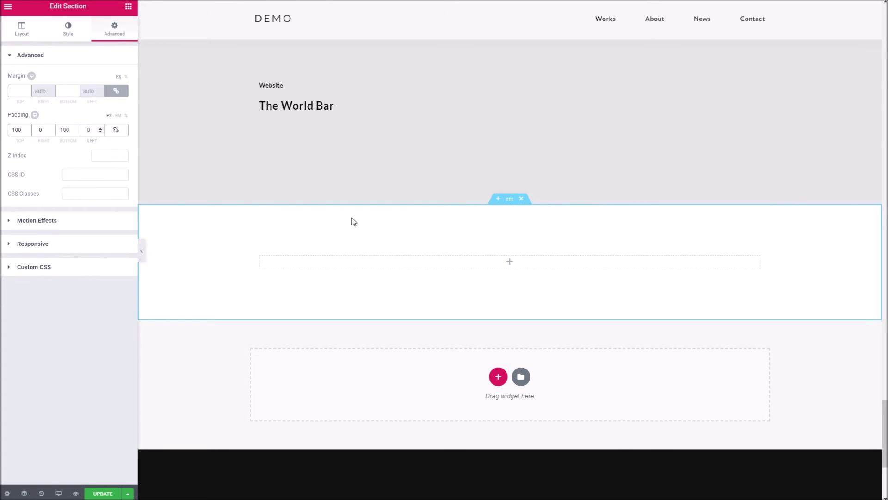
Step: Add an Image Slider widget from the Howeret elements to the white section
click(528, 264)
scroll(90, 219, down, 10)
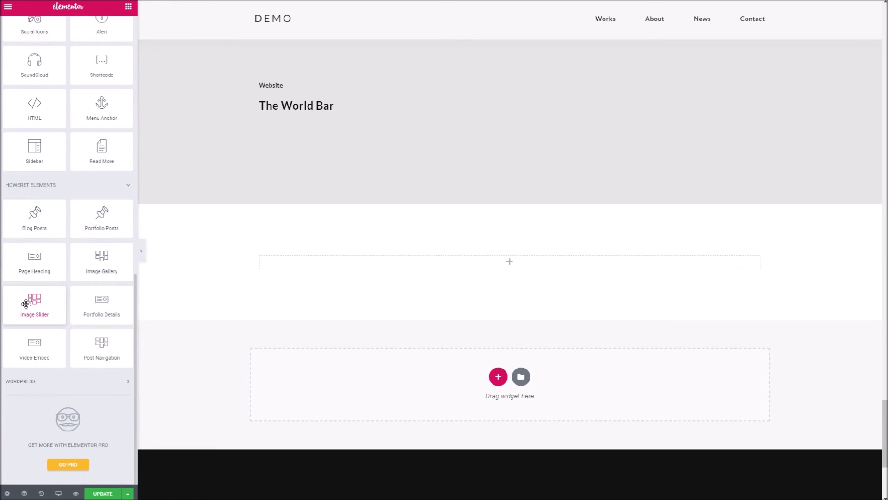
drag(34, 308, 431, 265)
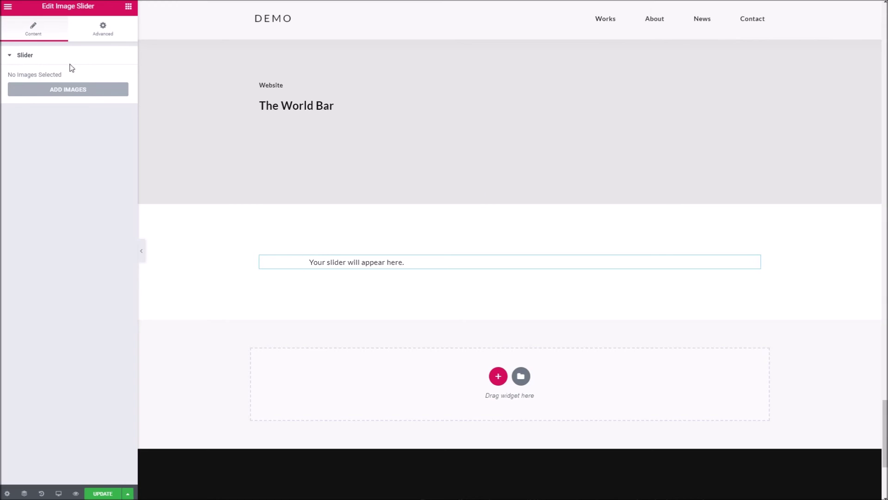
Step: Fill the slider with a gallery of four library images: the grey knit fabric, the earring and jacket, the dancer and the lit night building
click(54, 90)
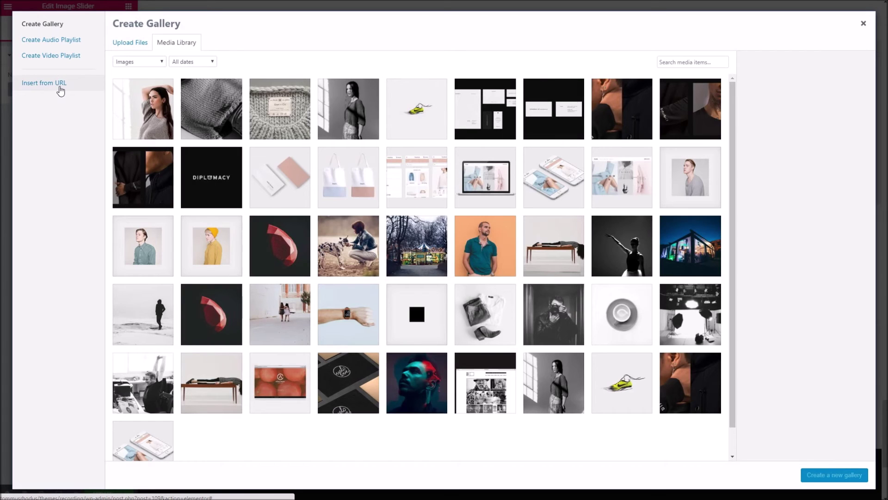
click(208, 122)
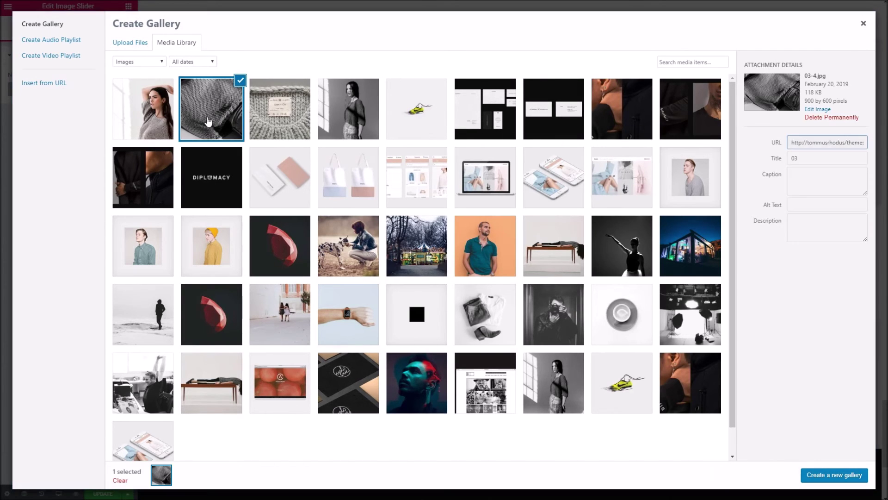
click(607, 111)
click(620, 236)
click(684, 245)
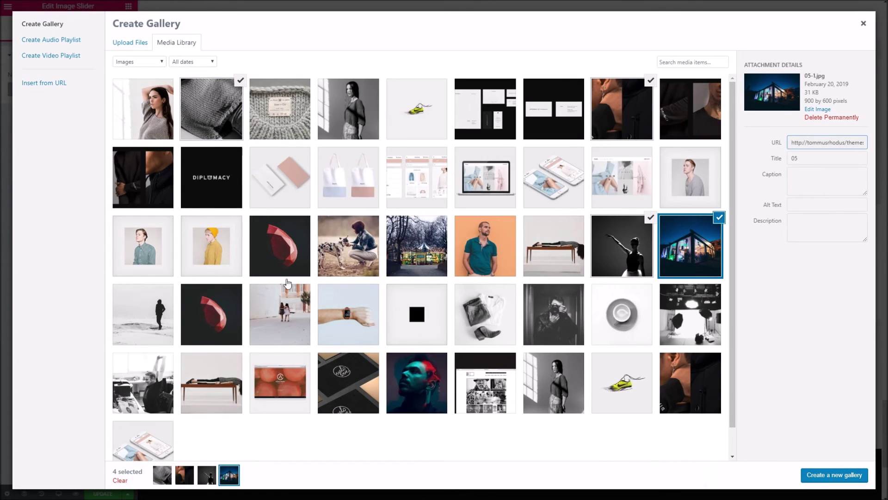
click(840, 472)
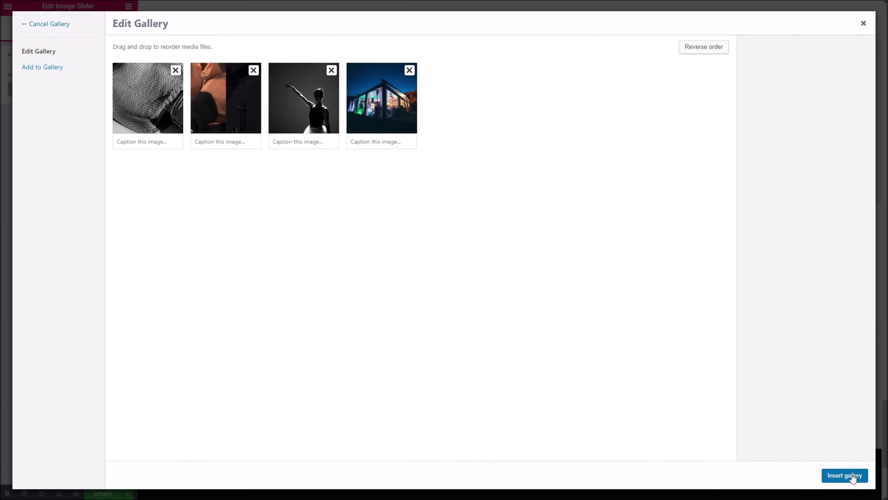
click(847, 476)
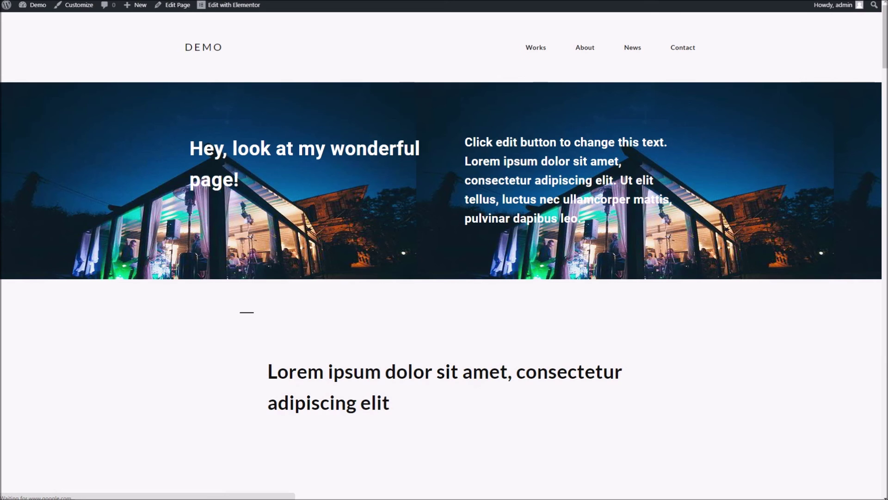
Step: Examine the previewed page from the background-image section through the portfolio grid and image slider to the footer
scroll(176, 280, down, 10)
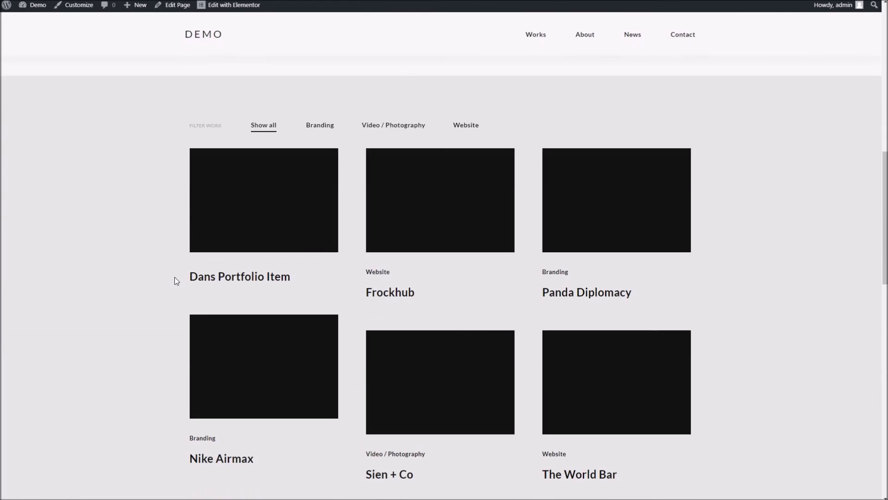
scroll(174, 276, down, 8)
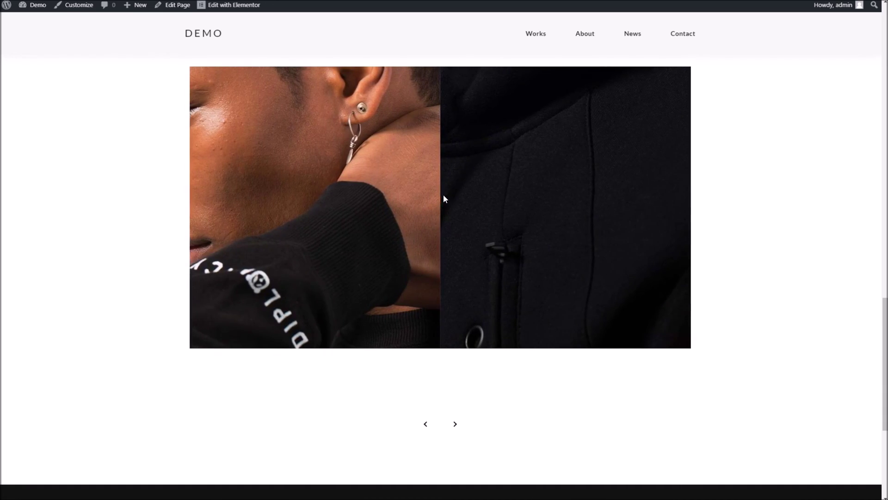
scroll(446, 257, up, 12)
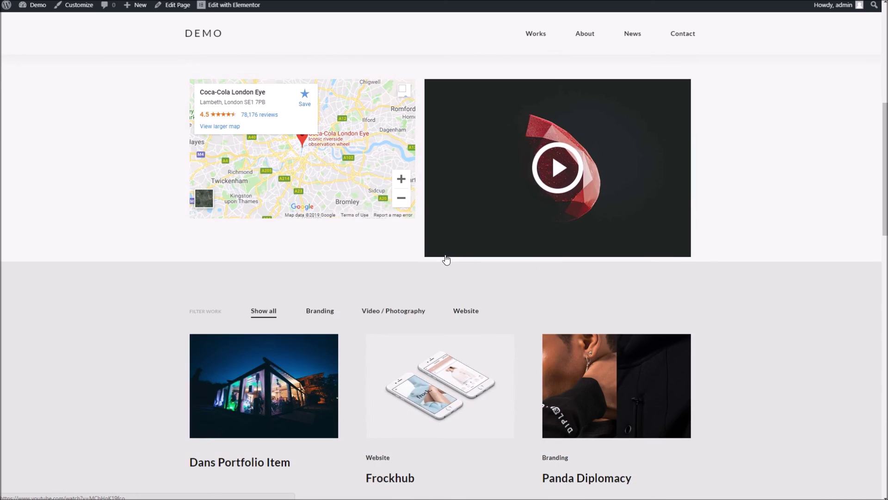
scroll(446, 257, up, 8)
scroll(447, 256, down, 6)
scroll(447, 255, down, 15)
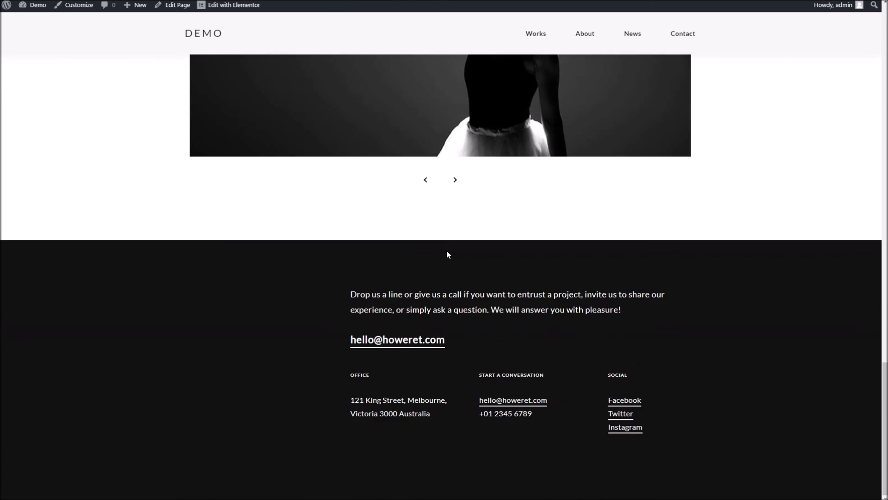
scroll(447, 251, up, 15)
scroll(448, 252, up, 1)
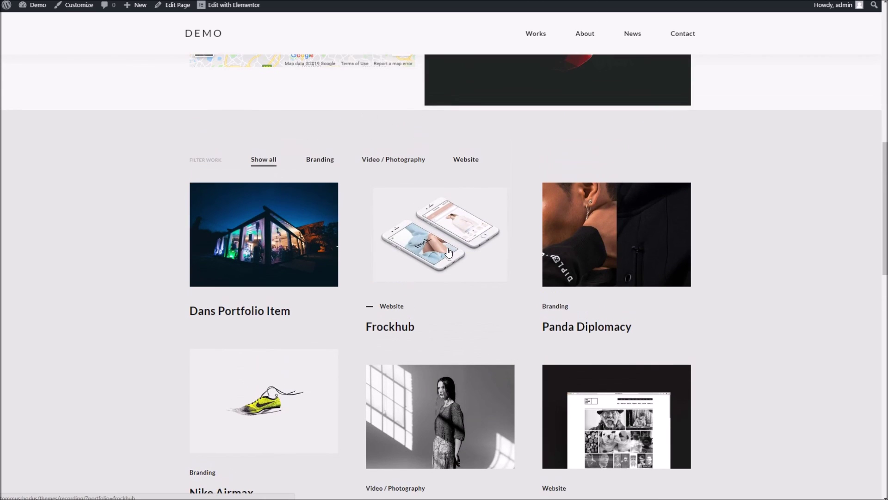